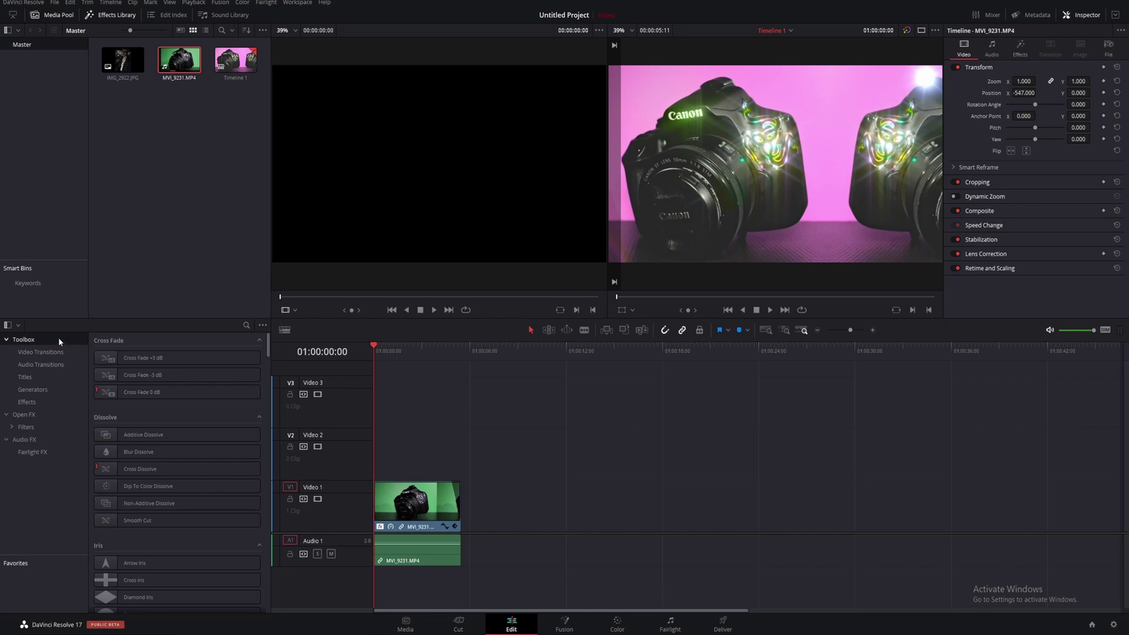
Preview MVI_9231.MP4 and place an Adjustment Clip on V2 snapped to 01:00:00:00.
{"action": "left_click", "coordinate": [398, 556]}
{"action": "left_click_drag", "start_coordinate": [430, 347], "coordinate": [374, 345]}
{"action": "left_click", "coordinate": [42, 402]}
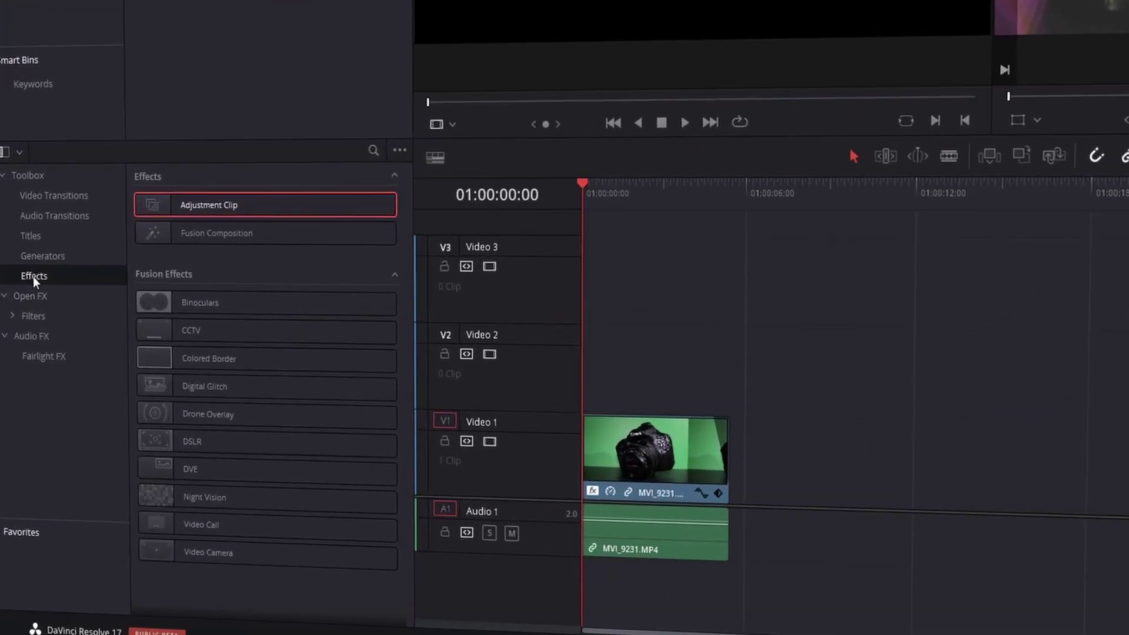
{"action": "left_click_drag", "start_coordinate": [192, 208], "coordinate": [735, 362]}
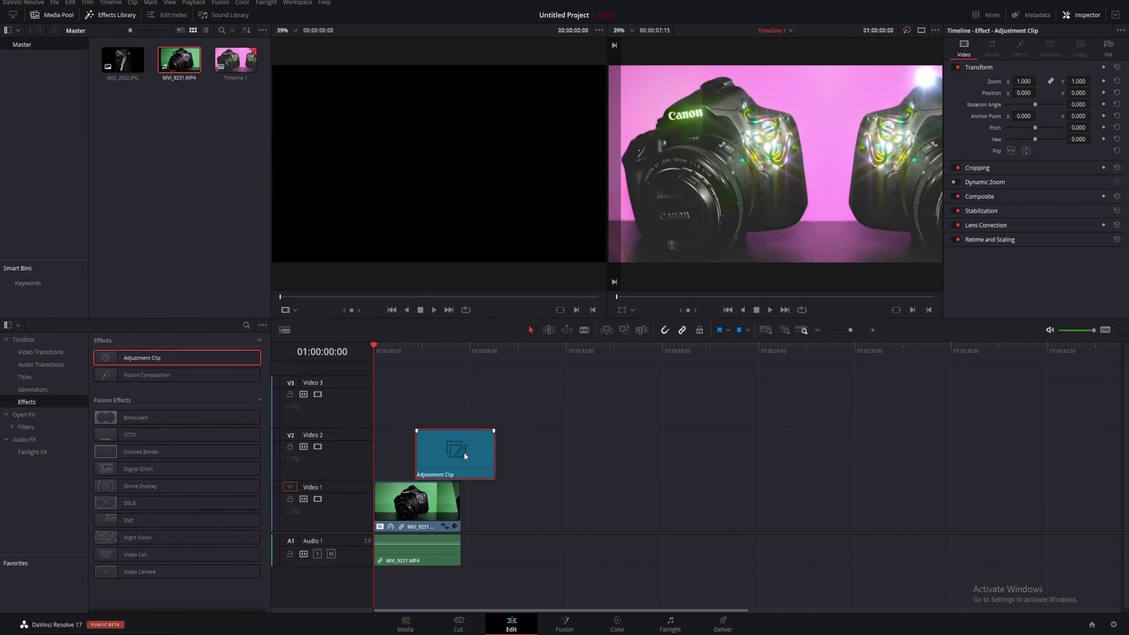
{"action": "mouse_move", "coordinate": [464, 453]}
{"action": "left_mouse_down"}
{"action": "mouse_move", "coordinate": [445, 454]}
{"action": "mouse_move", "coordinate": [460, 451]}
{"action": "left_mouse_up"}
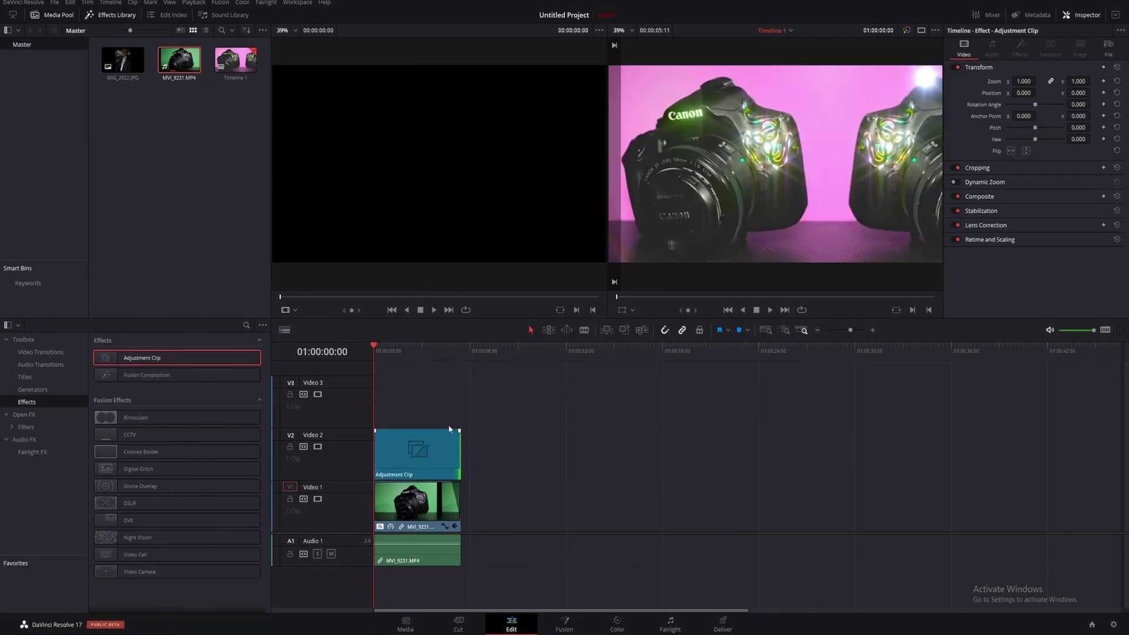
Preview the footage under the adjustment clip, select it and open it in Fusion.
{"action": "left_click_drag", "start_coordinate": [406, 351], "coordinate": [366, 347]}
{"action": "left_click", "coordinate": [430, 447]}
{"action": "left_click", "coordinate": [565, 623]}
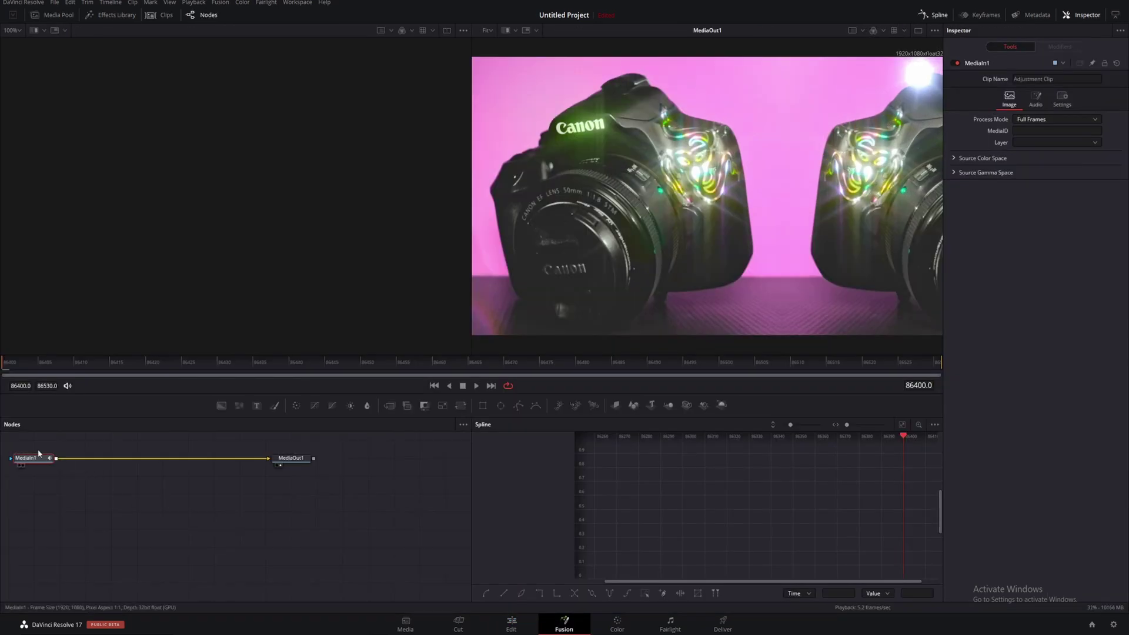
Close the Spline panel and spread MediaIn1 left and MediaOut1 right in the widened node area.
{"action": "left_click_drag", "start_coordinate": [32, 445], "coordinate": [291, 467]}
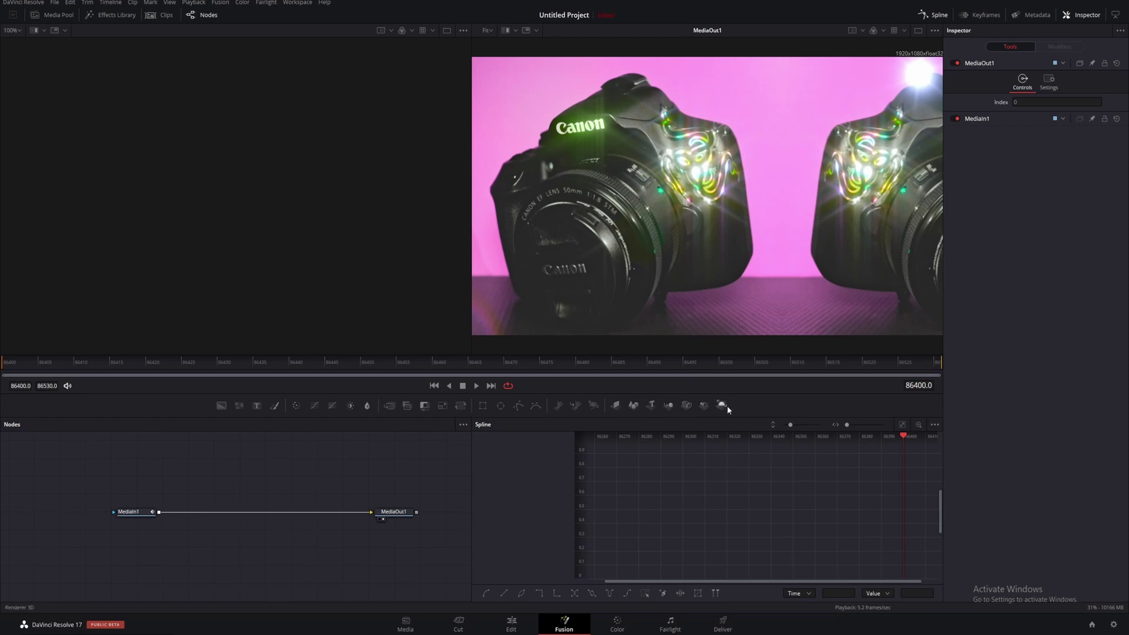
{"action": "left_click_drag", "start_coordinate": [629, 407], "coordinate": [300, 531]}
{"action": "left_click", "coordinate": [935, 15]}
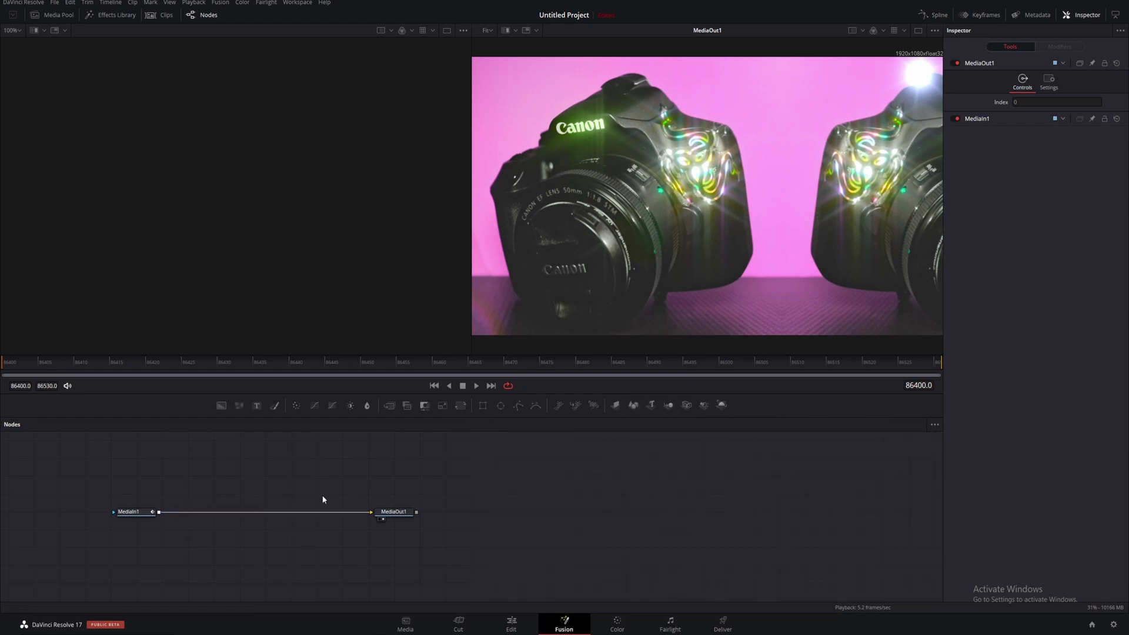
{"action": "left_click_drag", "start_coordinate": [404, 515], "coordinate": [545, 516]}
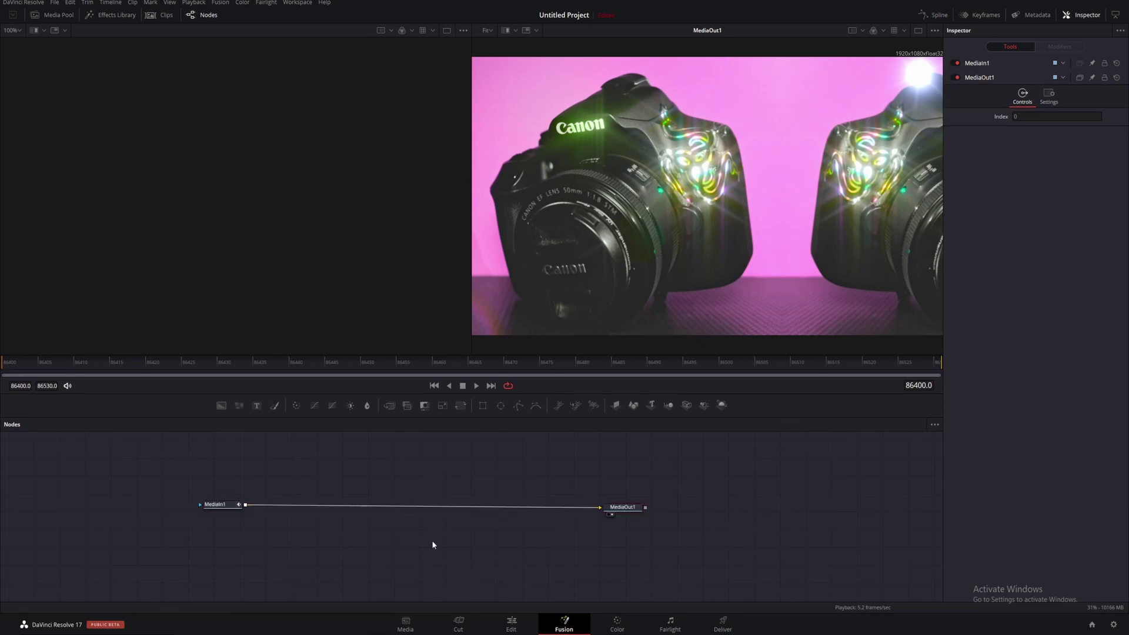
{"action": "left_click", "coordinate": [225, 509]}
{"action": "left_click_drag", "start_coordinate": [224, 509], "coordinate": [171, 509]}
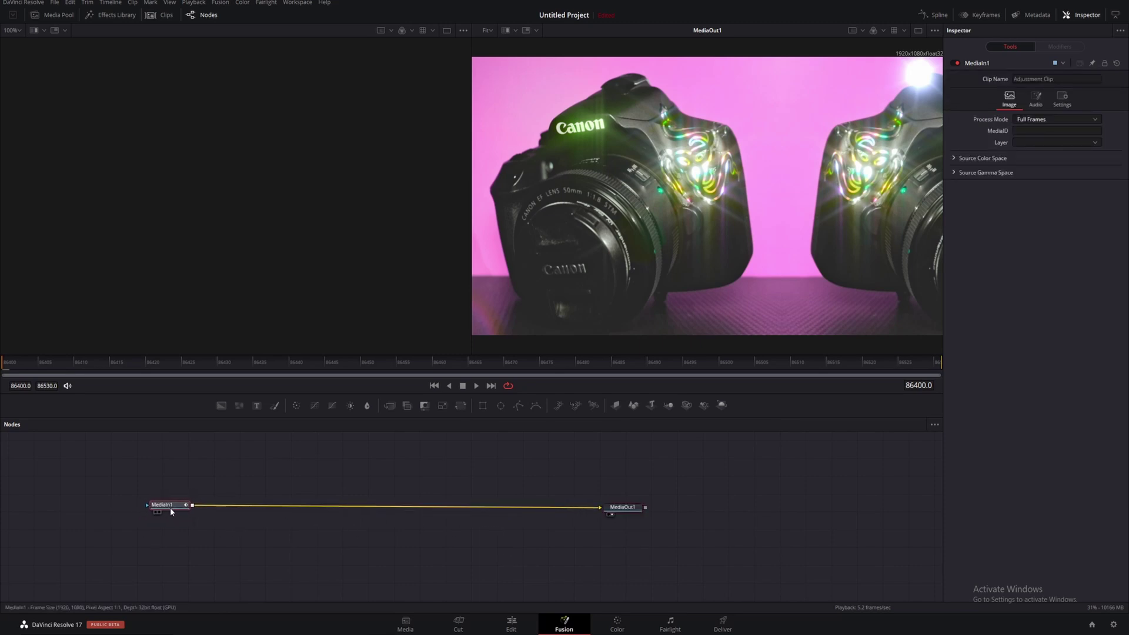
Insert an ImagePlane3D node after MediaIn1 and tidy both nodes' positions.
{"action": "left_click", "coordinate": [617, 405]}
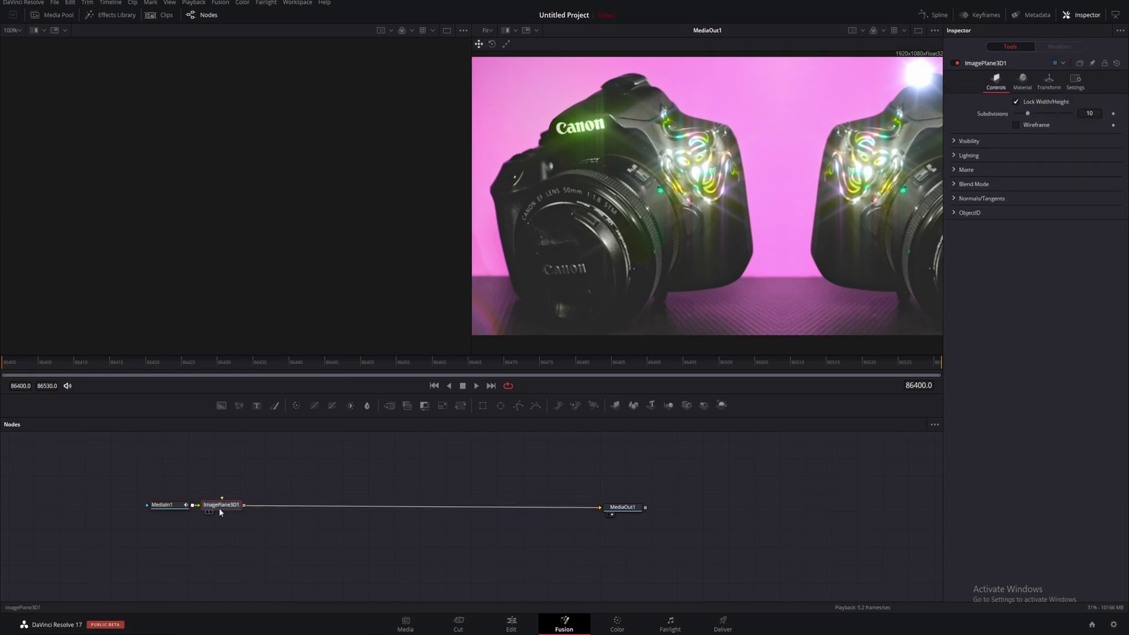
{"action": "left_click_drag", "start_coordinate": [167, 504], "coordinate": [130, 524]}
{"action": "left_click_drag", "start_coordinate": [225, 471], "coordinate": [215, 468]}
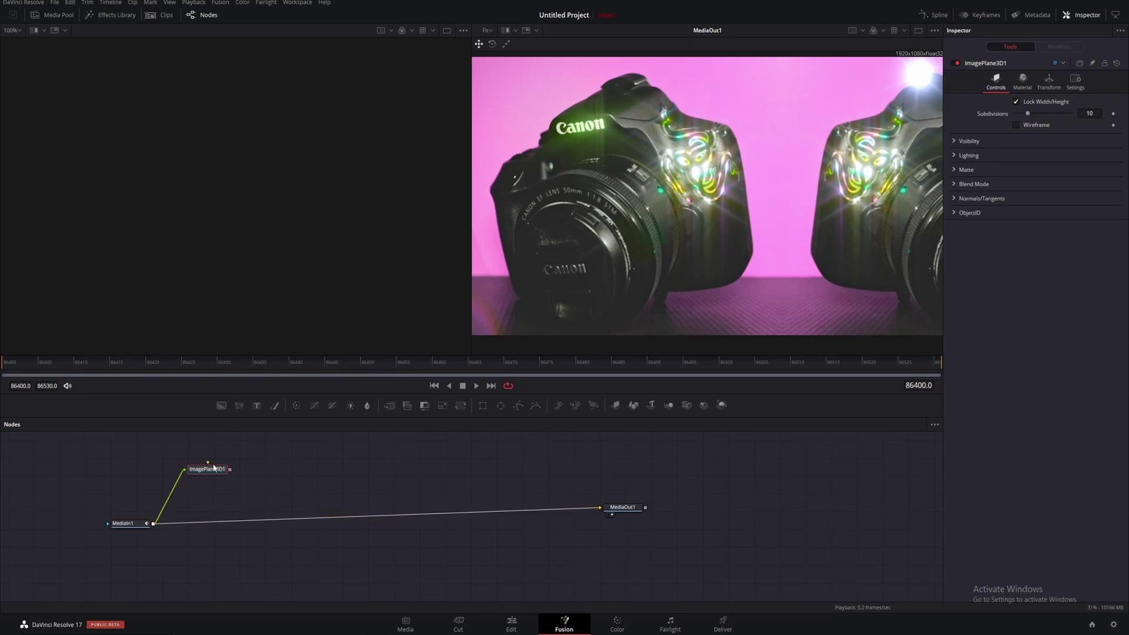
{"action": "left_click_drag", "start_coordinate": [217, 466], "coordinate": [217, 473]}
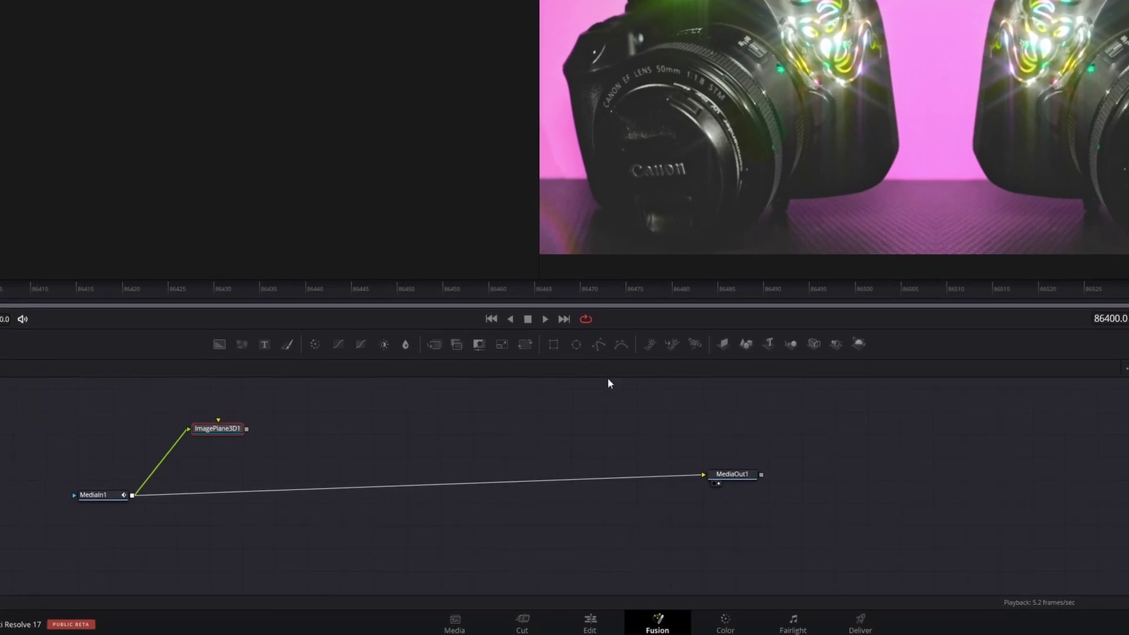
Add Merge3D1 and Camera3D1 with the camera above the merge, then add Renderer3D1 after Merge3D1.
{"action": "left_click", "coordinate": [744, 368]}
{"action": "left_click", "coordinate": [765, 367]}
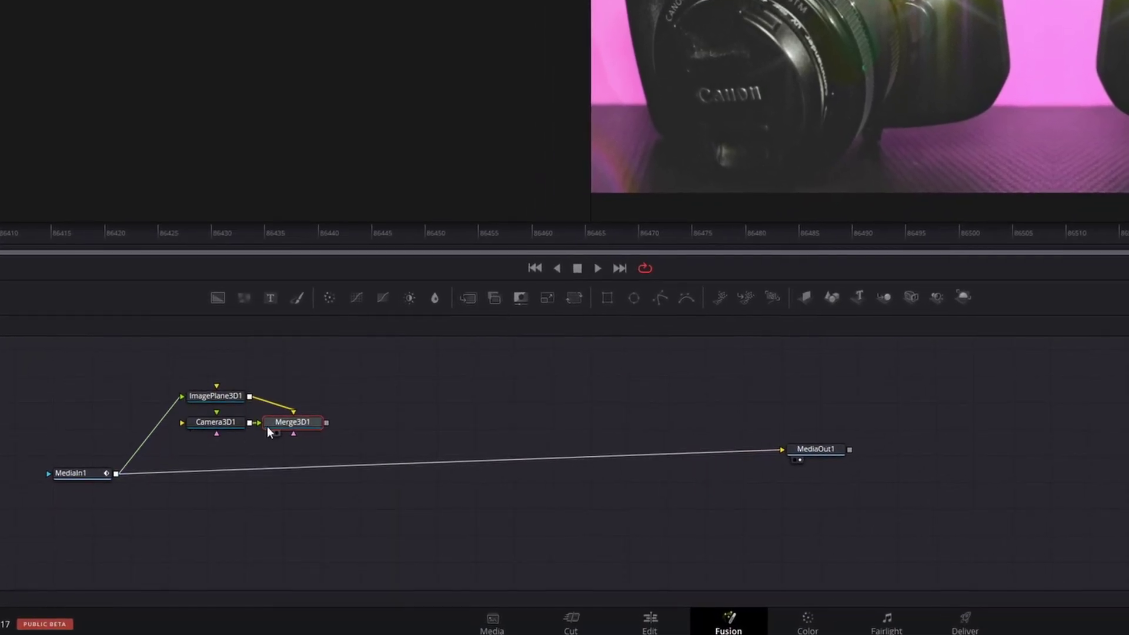
{"action": "left_click_drag", "start_coordinate": [267, 425], "coordinate": [290, 355]}
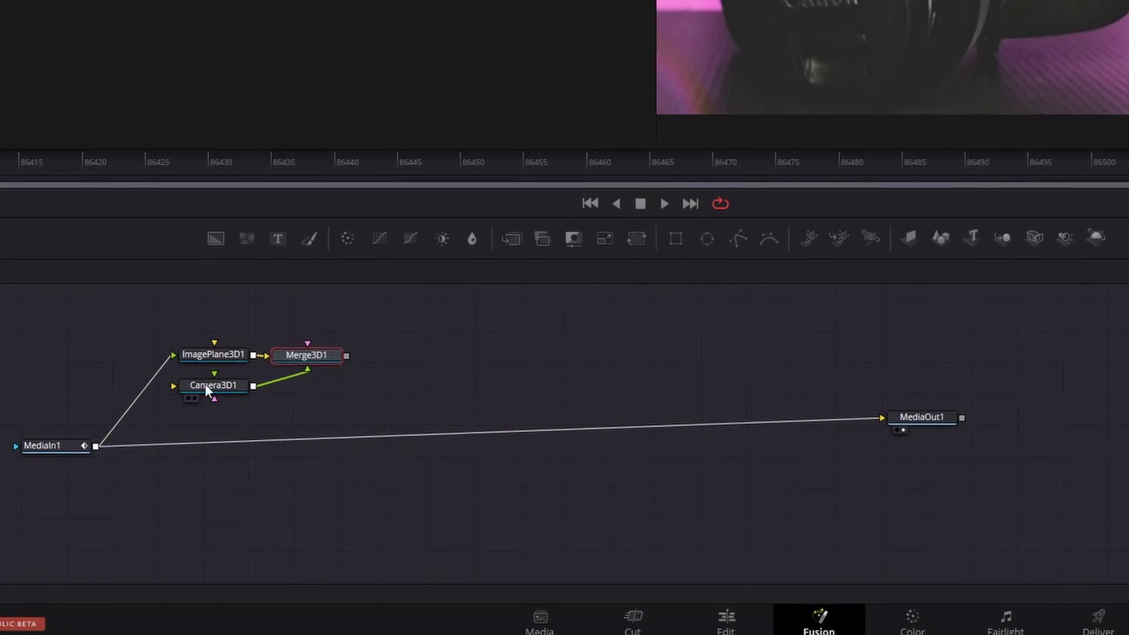
{"action": "left_click_drag", "start_coordinate": [206, 389], "coordinate": [296, 309]}
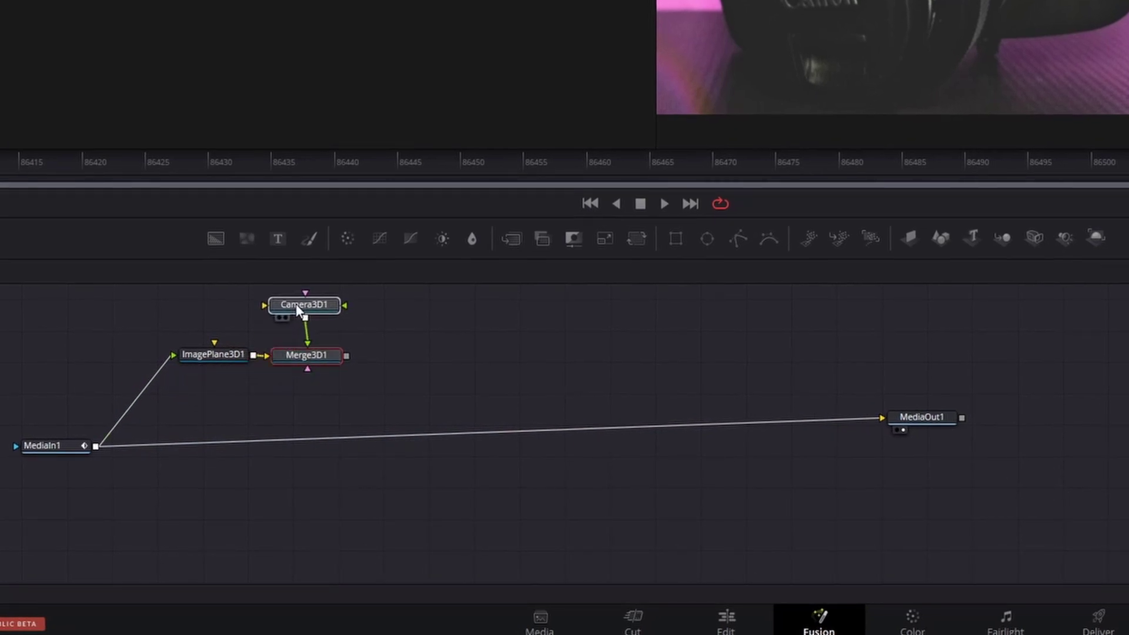
{"action": "left_click", "coordinate": [323, 354]}
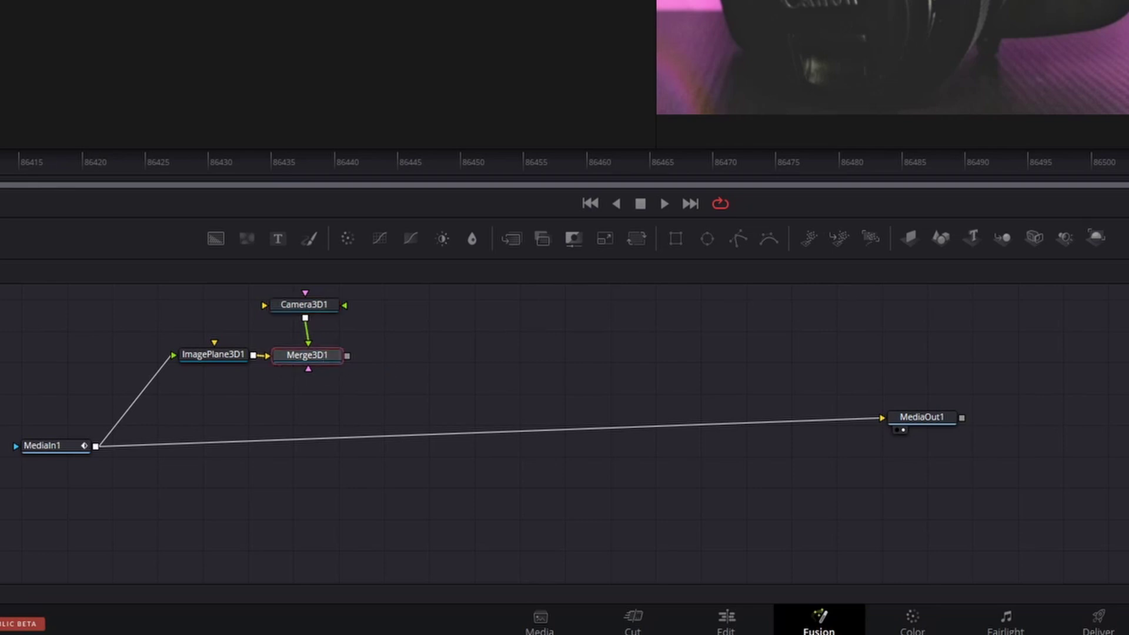
{"action": "left_click", "coordinate": [1094, 240]}
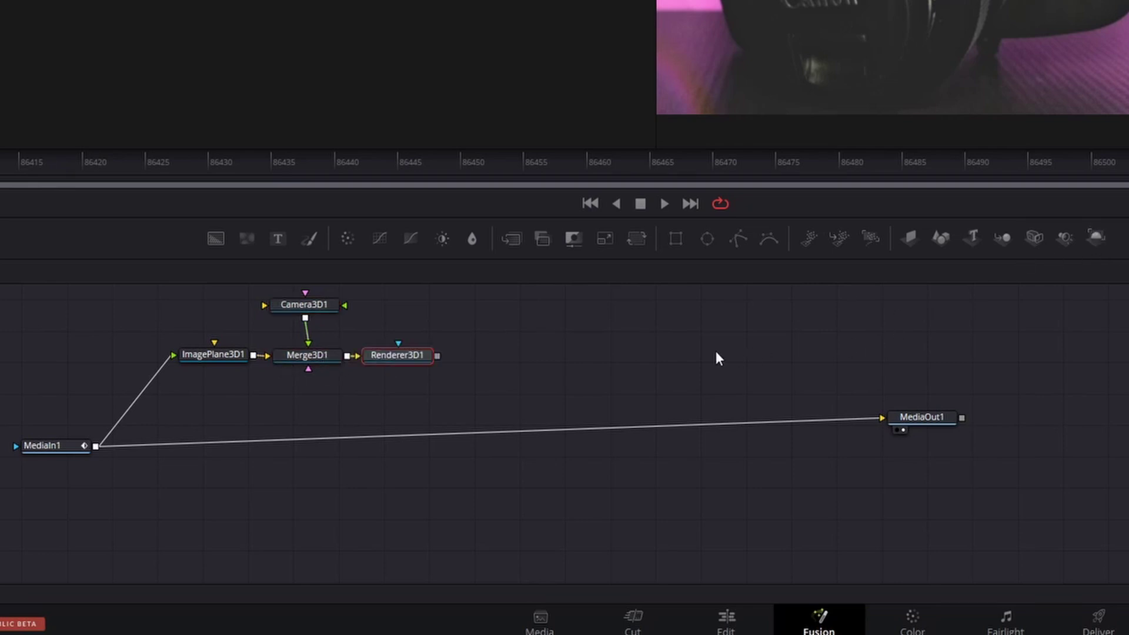
Insert Merge1 between MediaIn1 and MediaOut1, with Renderer3D1 wired in as foreground.
{"action": "left_click", "coordinate": [512, 238]}
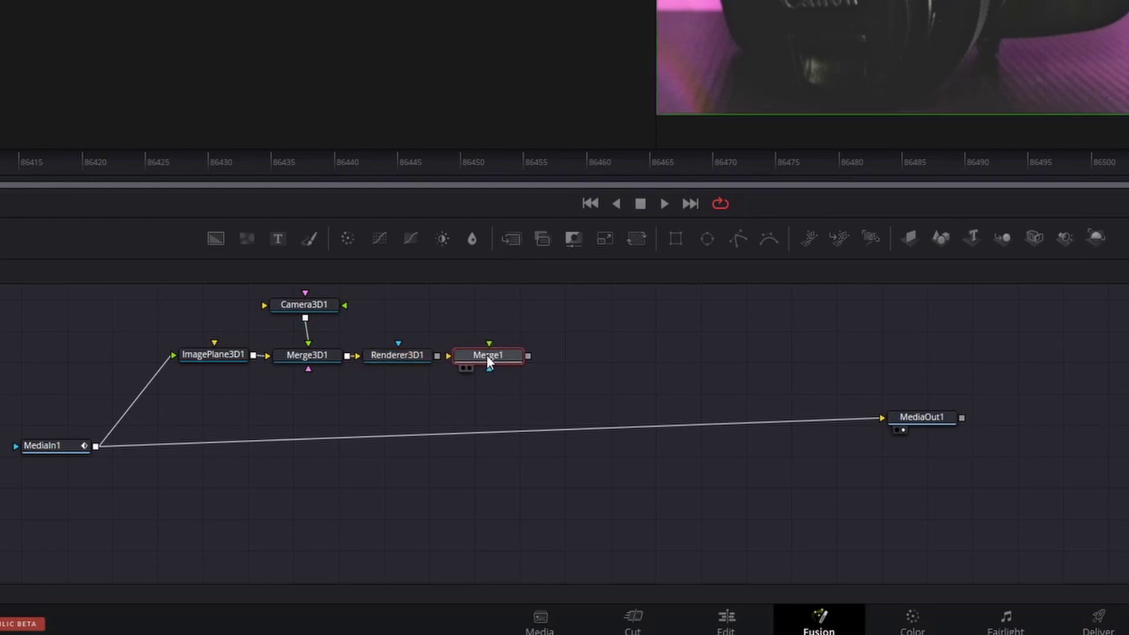
{"action": "left_click_drag", "start_coordinate": [486, 355], "coordinate": [508, 433]}
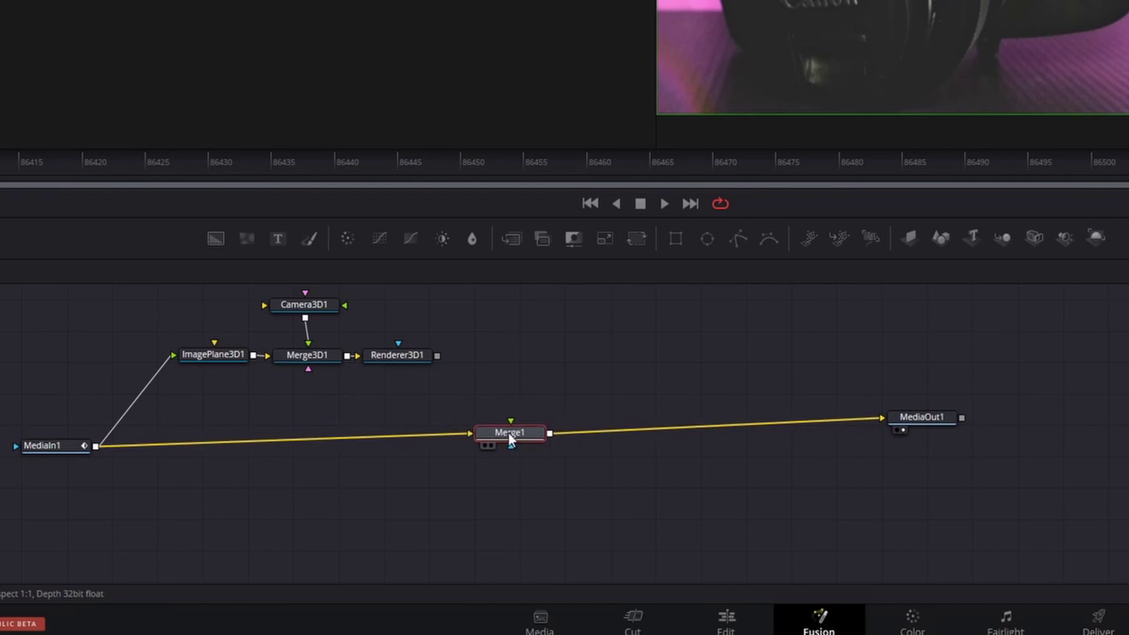
{"action": "left_click_drag", "start_coordinate": [438, 356], "coordinate": [492, 432]}
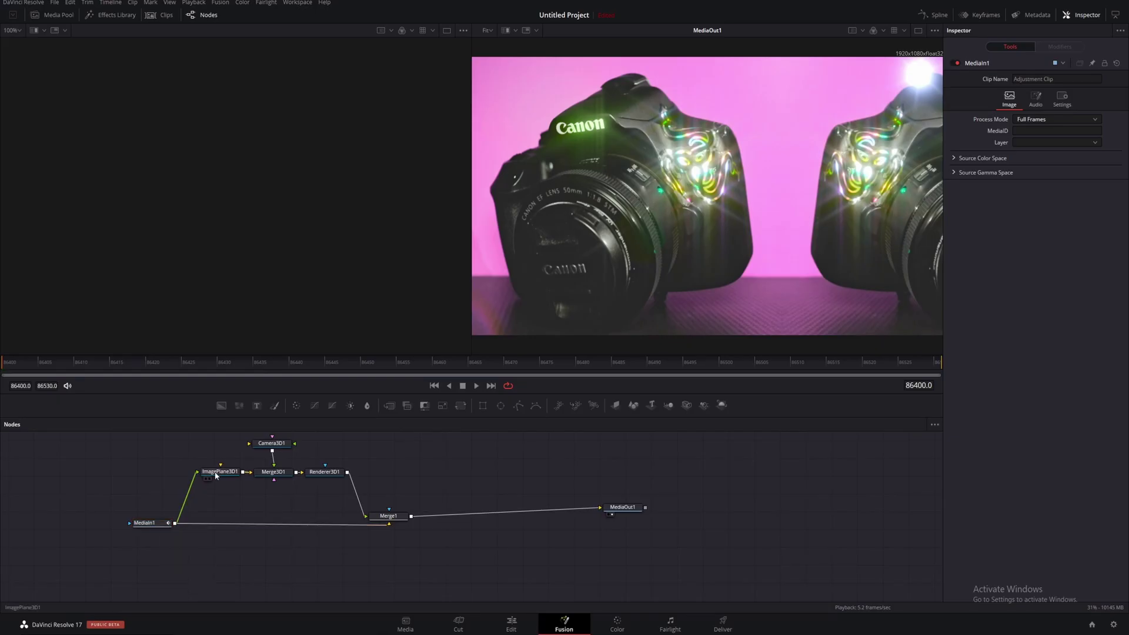
{"action": "left_click", "coordinate": [189, 353]}
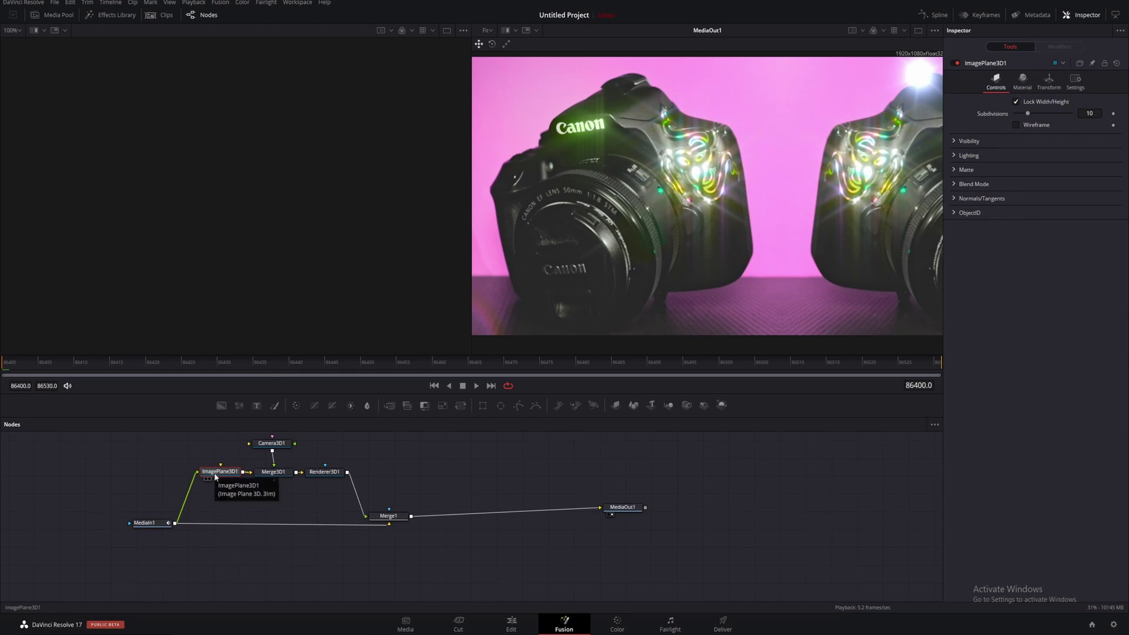
Show ImagePlane3D1 in the left viewer and orbit and zoom the Perspective view around the plane.
{"action": "left_click", "coordinate": [206, 478]}
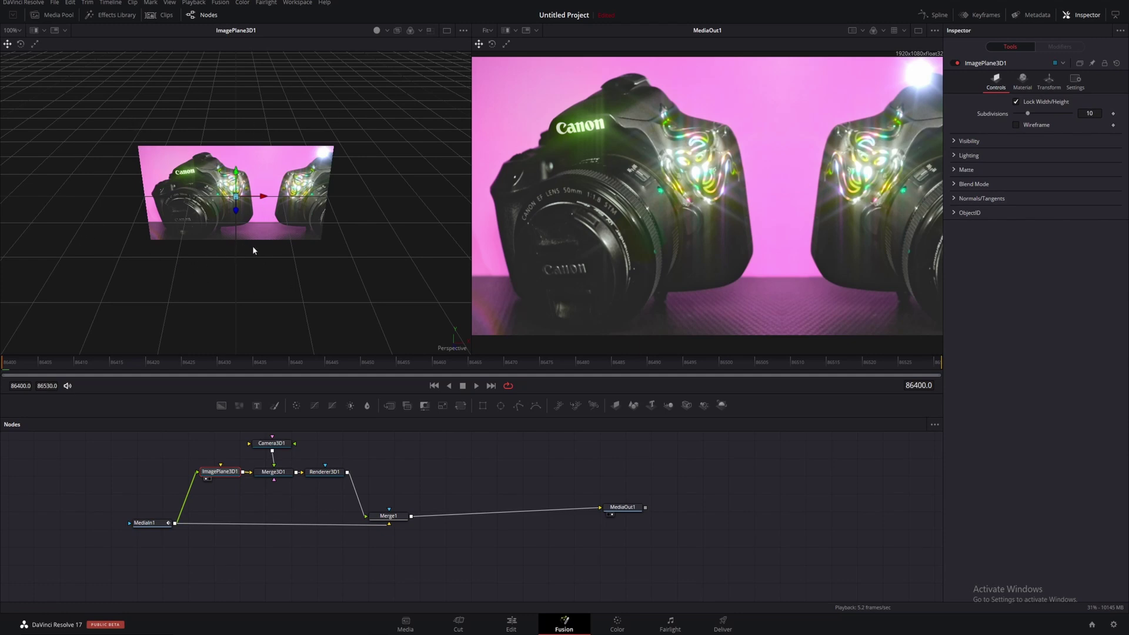
{"action": "left_click_drag", "start_coordinate": [365, 252], "coordinate": [283, 204]}
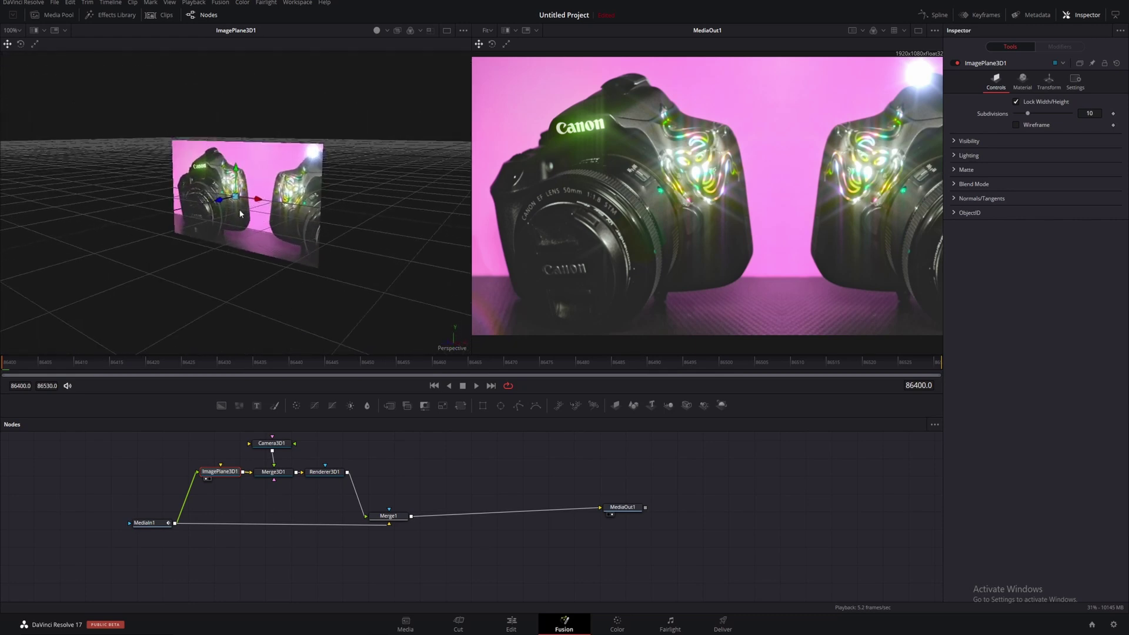
{"action": "scroll", "coordinate": [240, 213], "scroll_direction": "down", "scroll_amount": 3}
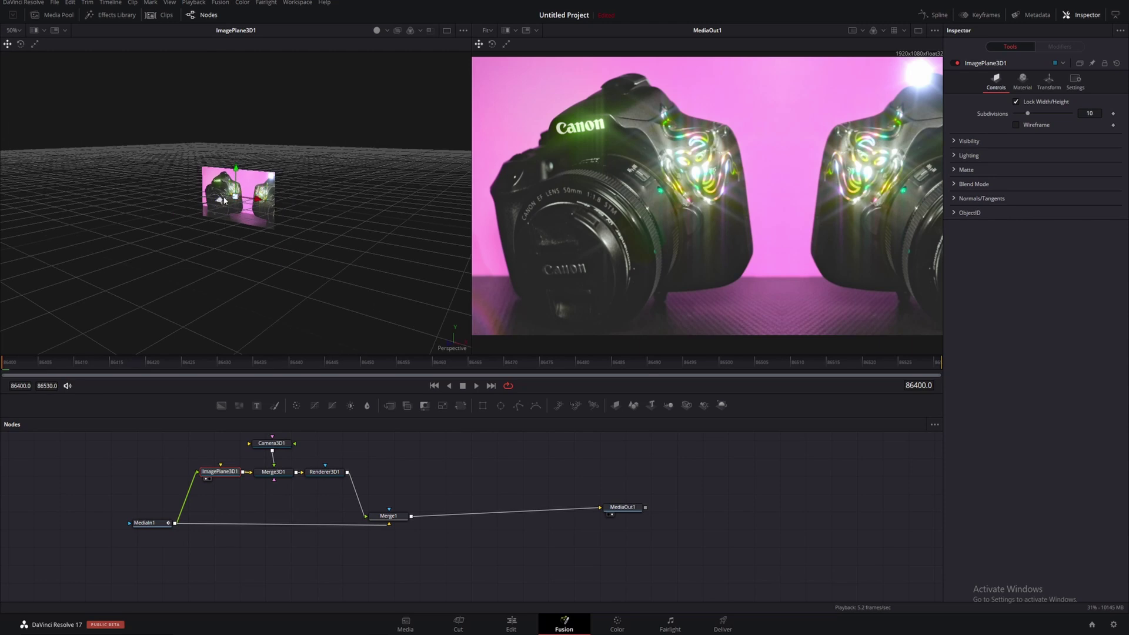
{"action": "left_click_drag", "start_coordinate": [227, 199], "coordinate": [216, 199]}
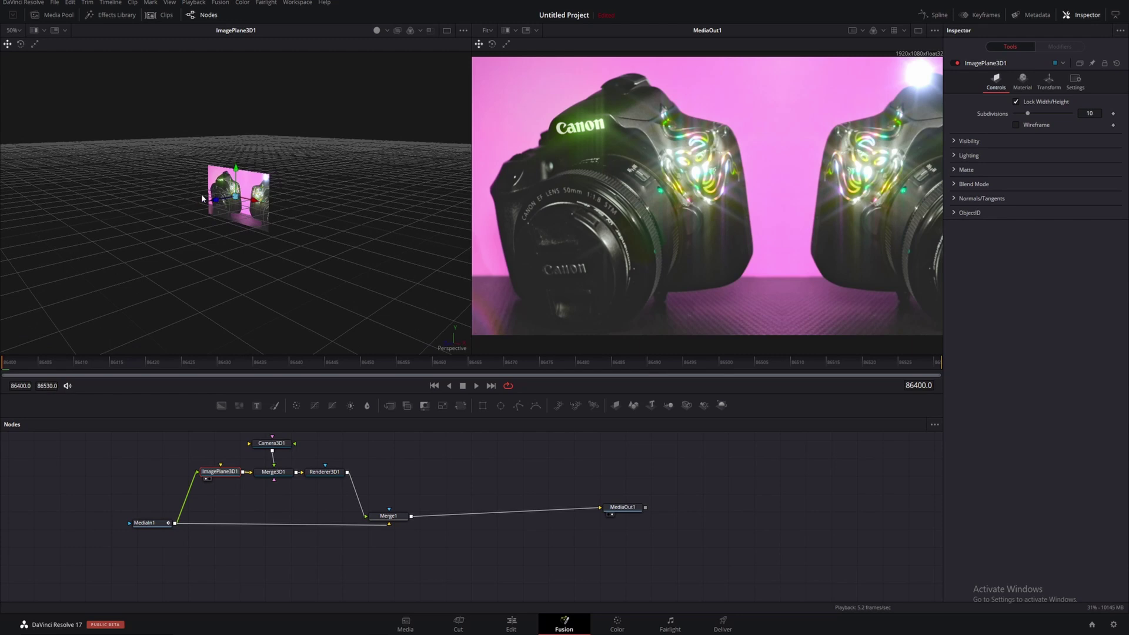
{"action": "scroll", "coordinate": [202, 198], "scroll_direction": "up", "scroll_amount": 2}
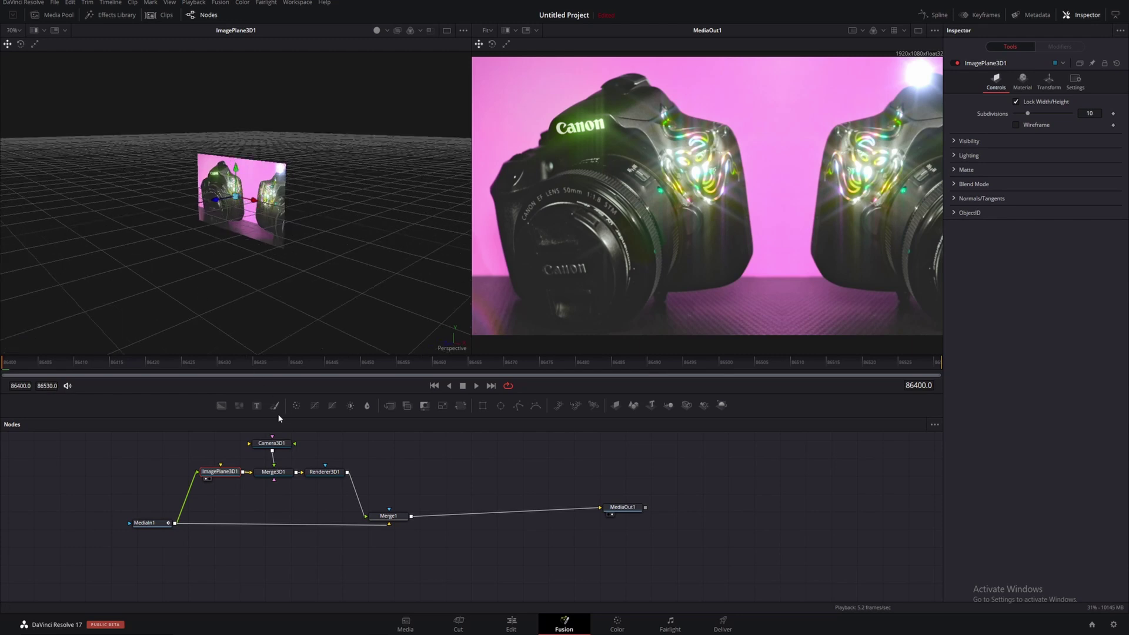
{"action": "left_click_drag", "start_coordinate": [223, 474], "coordinate": [208, 472]}
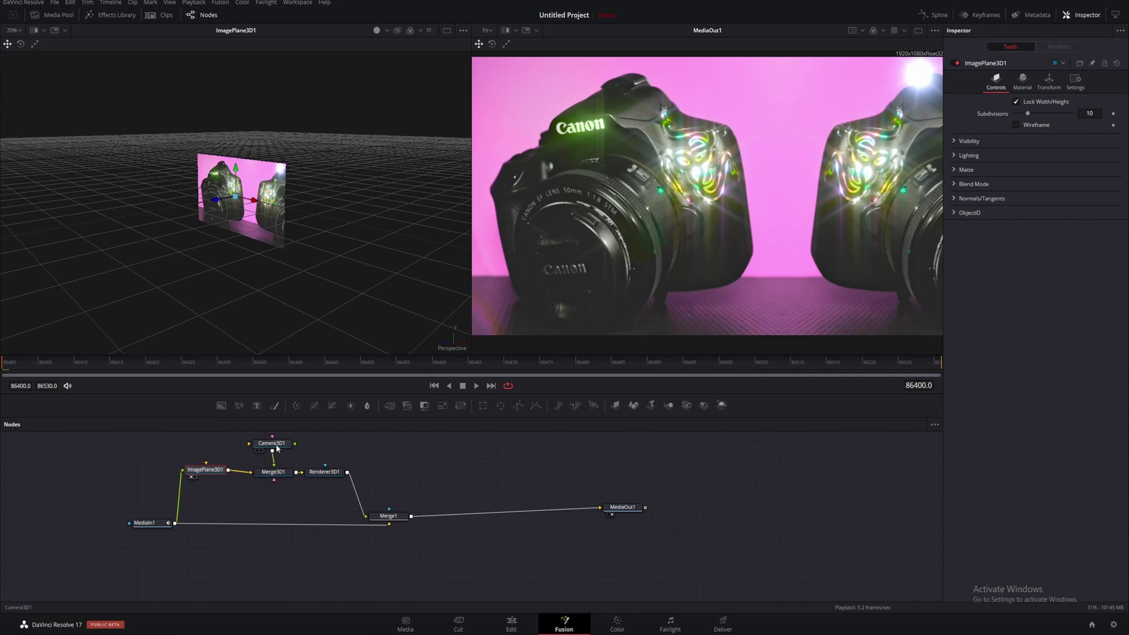
Tidy the Camera3D1 and ImagePlane3D1 node positions and select Camera3D1.
{"action": "left_click_drag", "start_coordinate": [287, 447], "coordinate": [295, 444]}
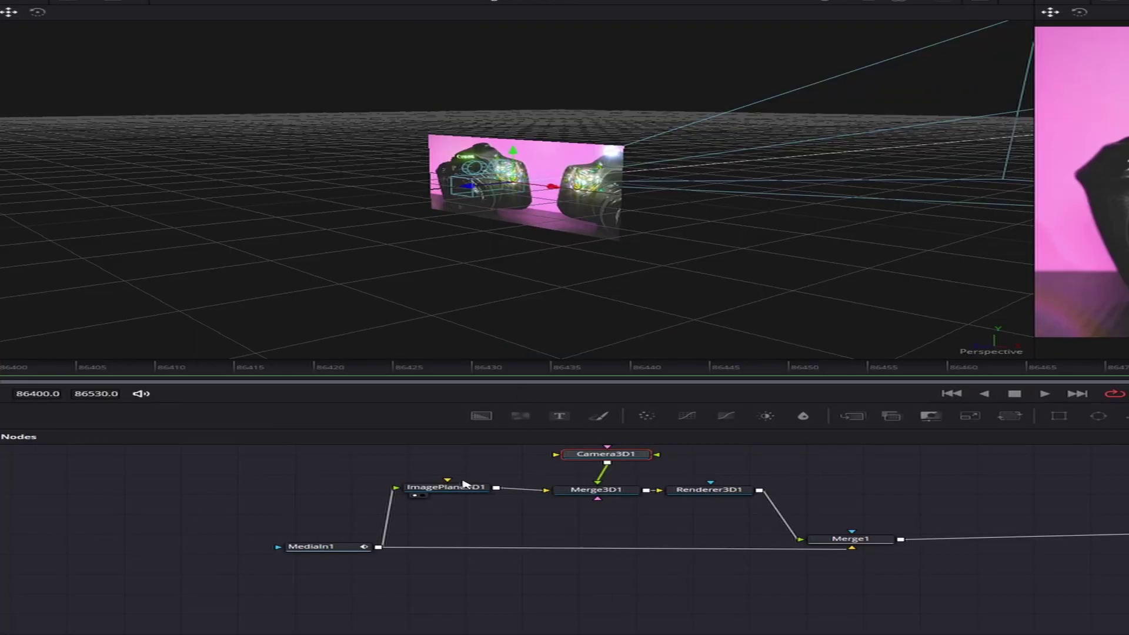
{"action": "left_click_drag", "start_coordinate": [465, 485], "coordinate": [484, 482]}
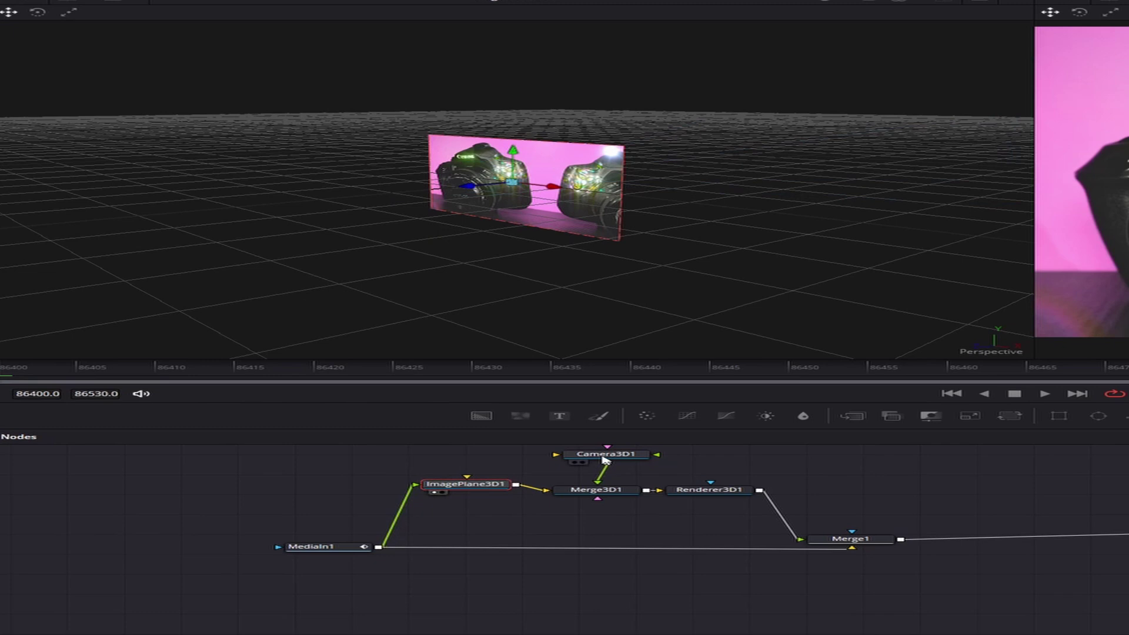
{"action": "left_click", "coordinate": [604, 460]}
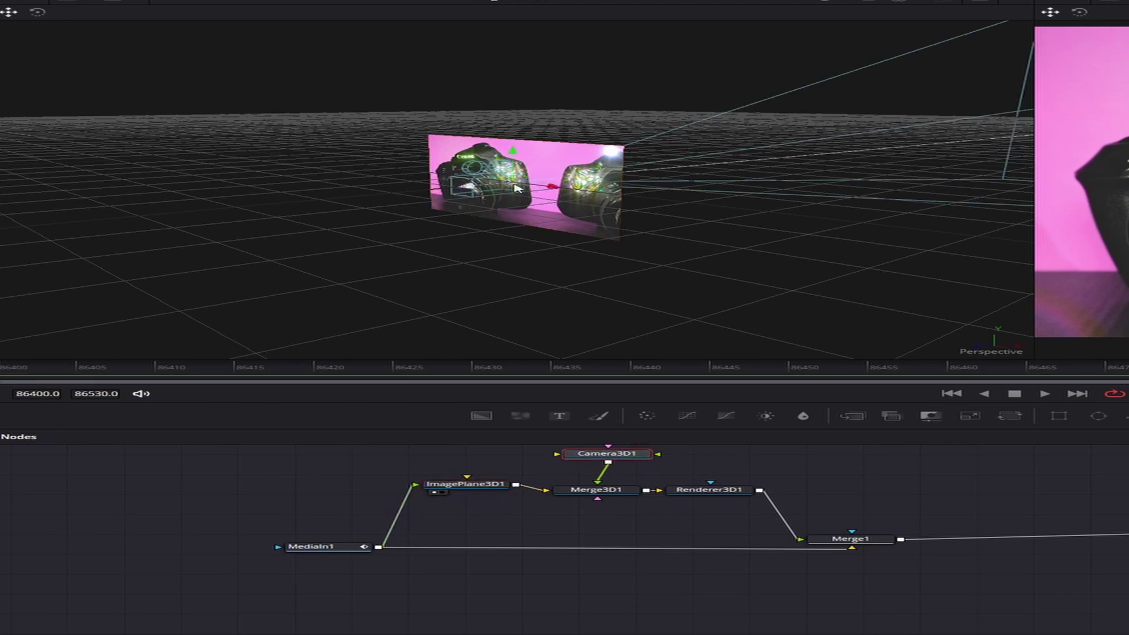
Orbit the 3D view and pull the camera back from the plane until the whole Canon is framed.
{"action": "left_click_drag", "start_coordinate": [572, 175], "coordinate": [360, 182]}
{"action": "scroll", "coordinate": [576, 187], "scroll_direction": "up", "scroll_amount": 3}
{"action": "left_click_drag", "start_coordinate": [575, 187], "coordinate": [693, 174]}
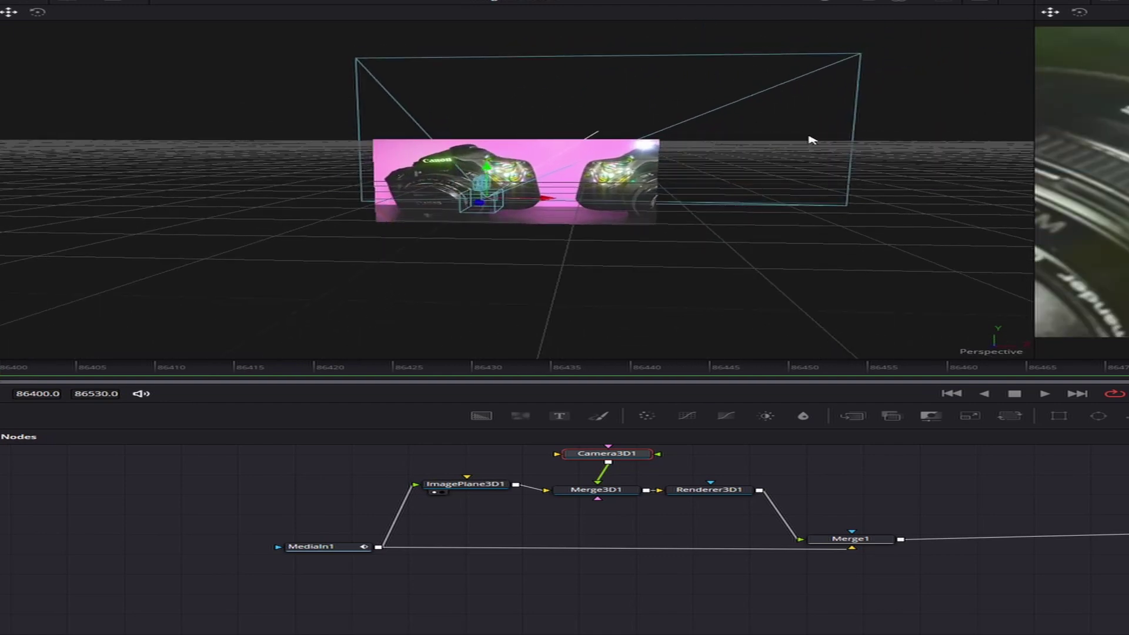
{"action": "left_click_drag", "start_coordinate": [812, 139], "coordinate": [446, 164]}
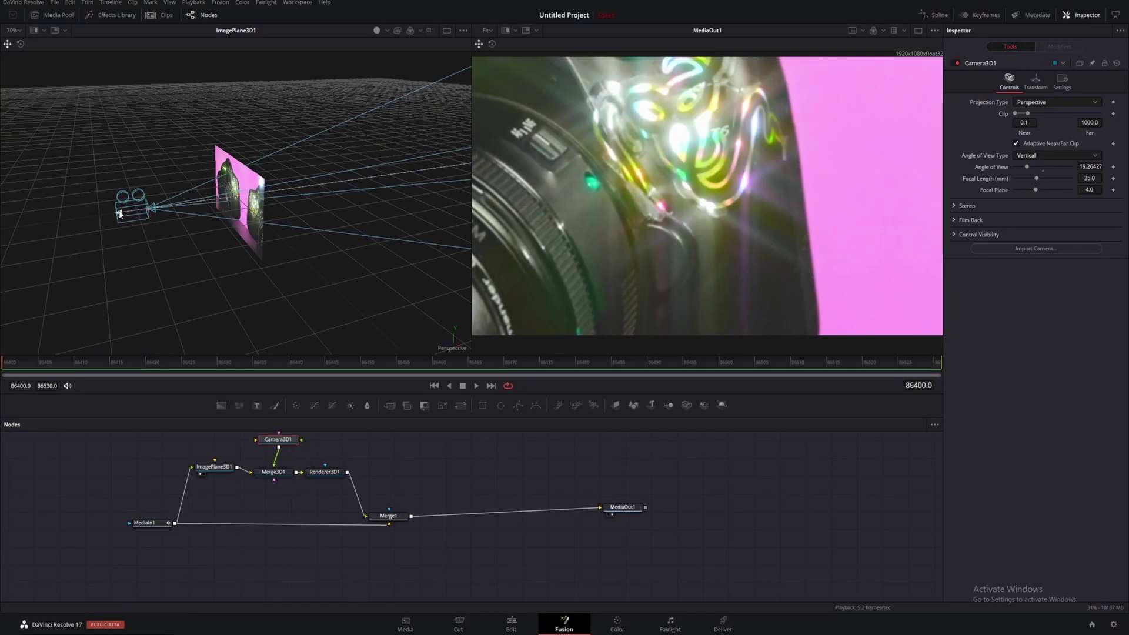
{"action": "left_click_drag", "start_coordinate": [119, 213], "coordinate": [1, 234]}
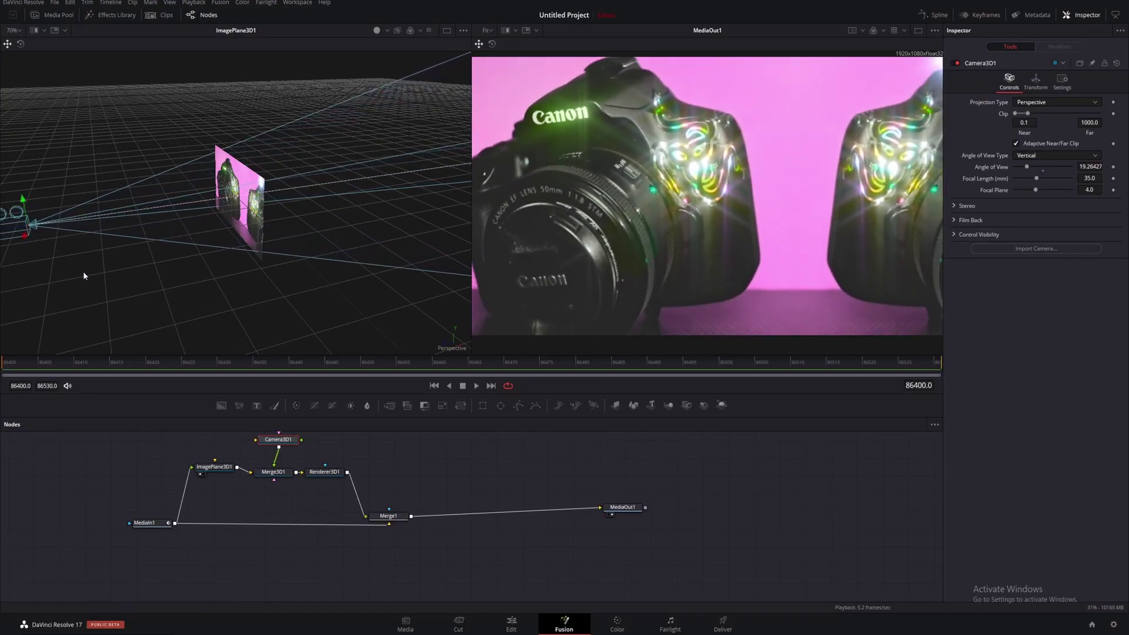
{"action": "left_click_drag", "start_coordinate": [84, 267], "coordinate": [61, 248]}
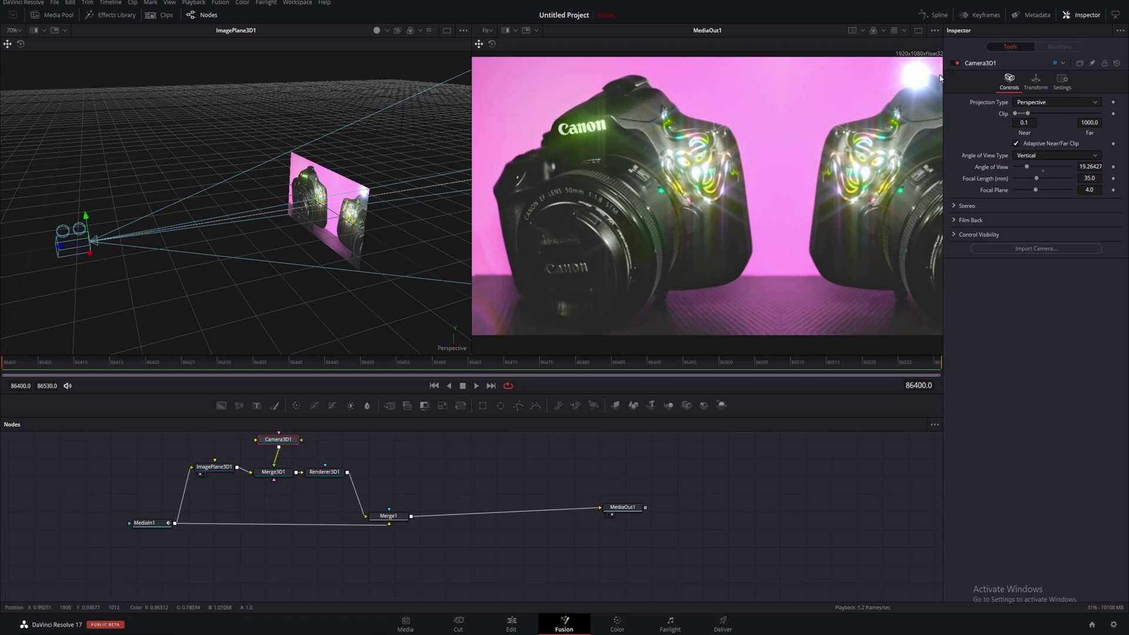
Nudge the camera's position slightly in the 3D viewer, keeping both Canon cameras framed.
{"action": "left_click_drag", "start_coordinate": [77, 254], "coordinate": [67, 250]}
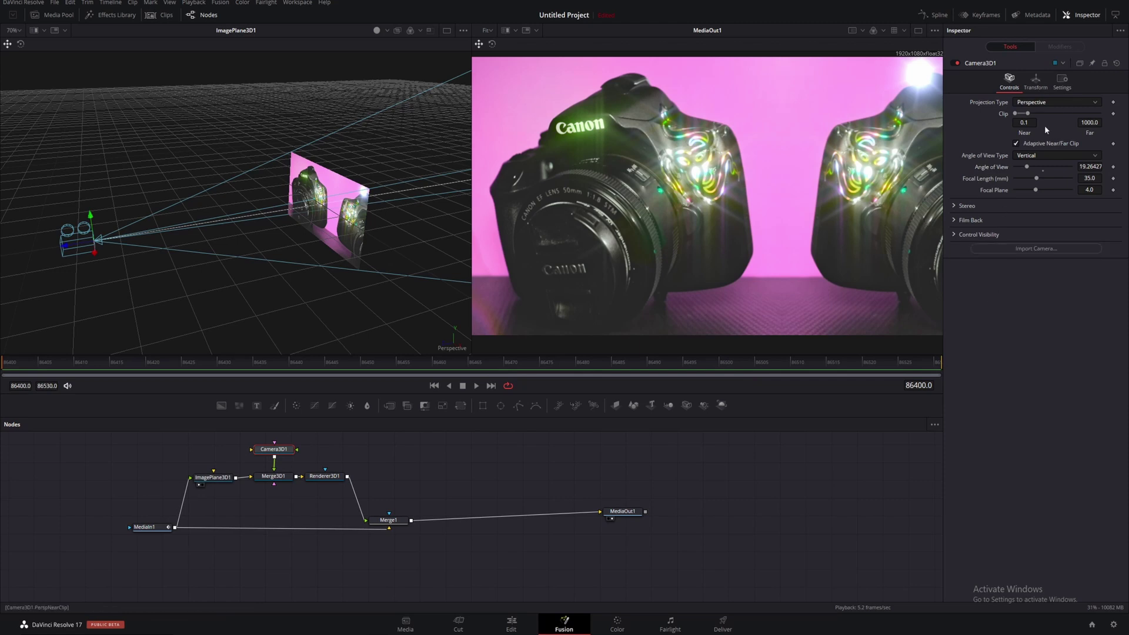
Keyframe the camera's Translation and Rotation values at frame 86400.
{"action": "left_click", "coordinate": [1037, 82]}
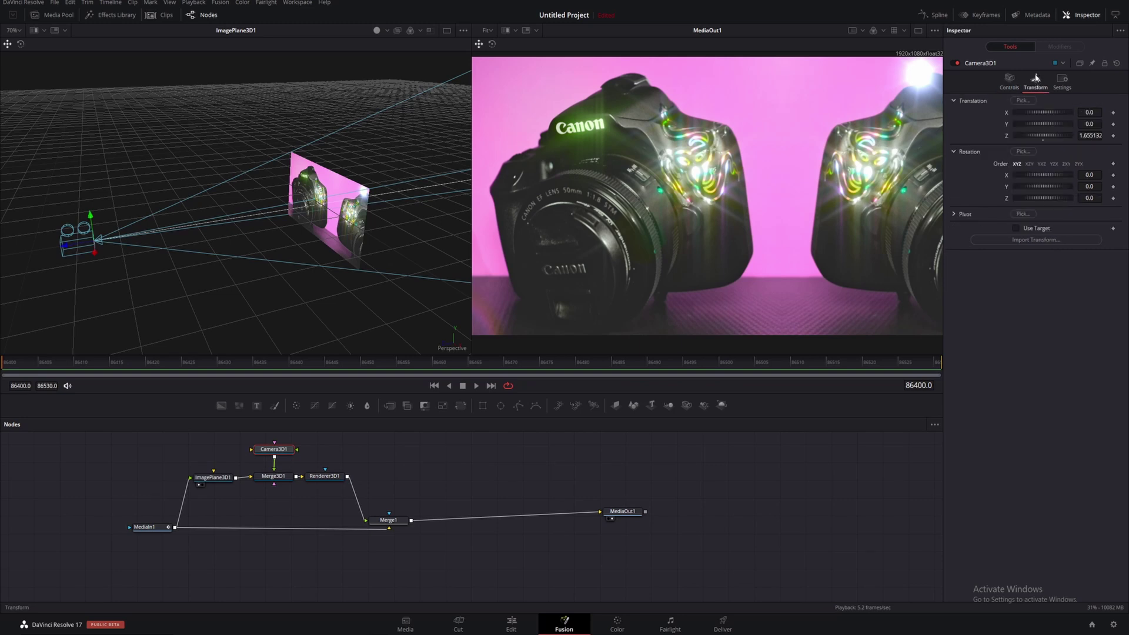
{"action": "left_click", "coordinate": [1114, 112]}
{"action": "left_click", "coordinate": [1113, 136]}
{"action": "left_click", "coordinate": [1114, 175]}
{"action": "left_click", "coordinate": [1113, 186]}
{"action": "left_click", "coordinate": [1113, 198]}
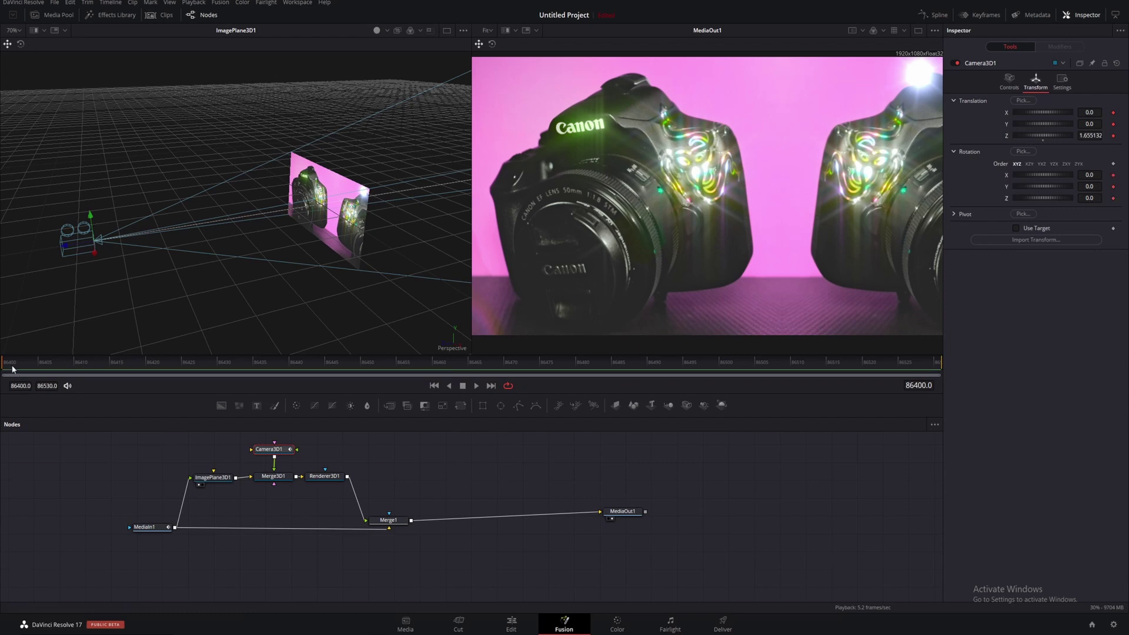
Keyframe position and rotation at 86410, then push the camera toward the lens at 86414.
{"action": "left_click", "coordinate": [44, 364]}
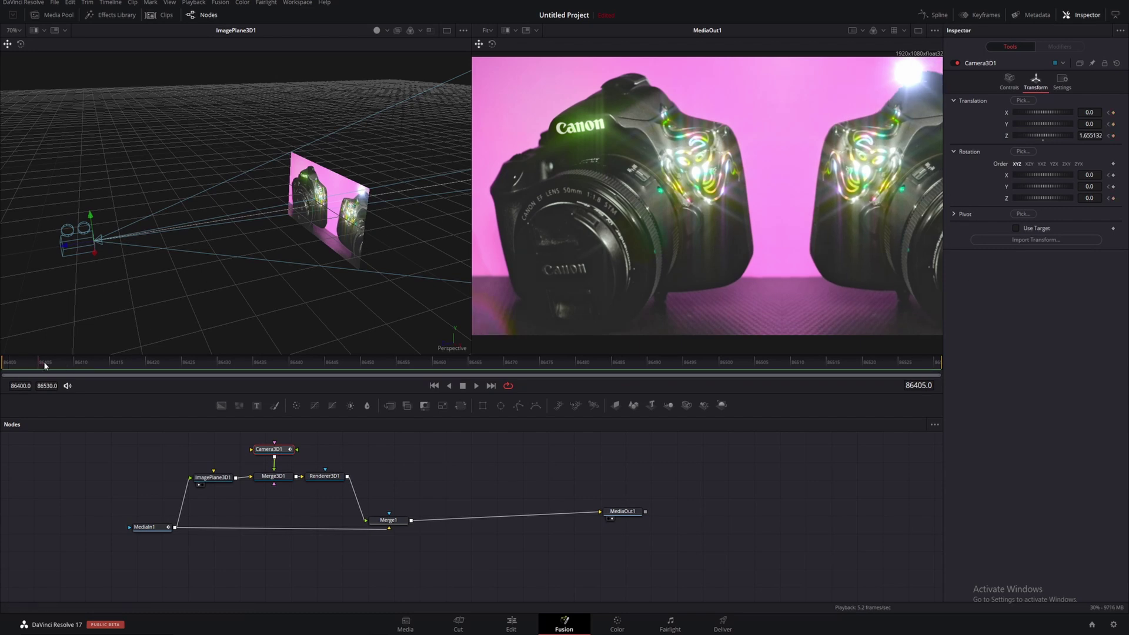
{"action": "left_click_drag", "start_coordinate": [73, 362], "coordinate": [77, 364]}
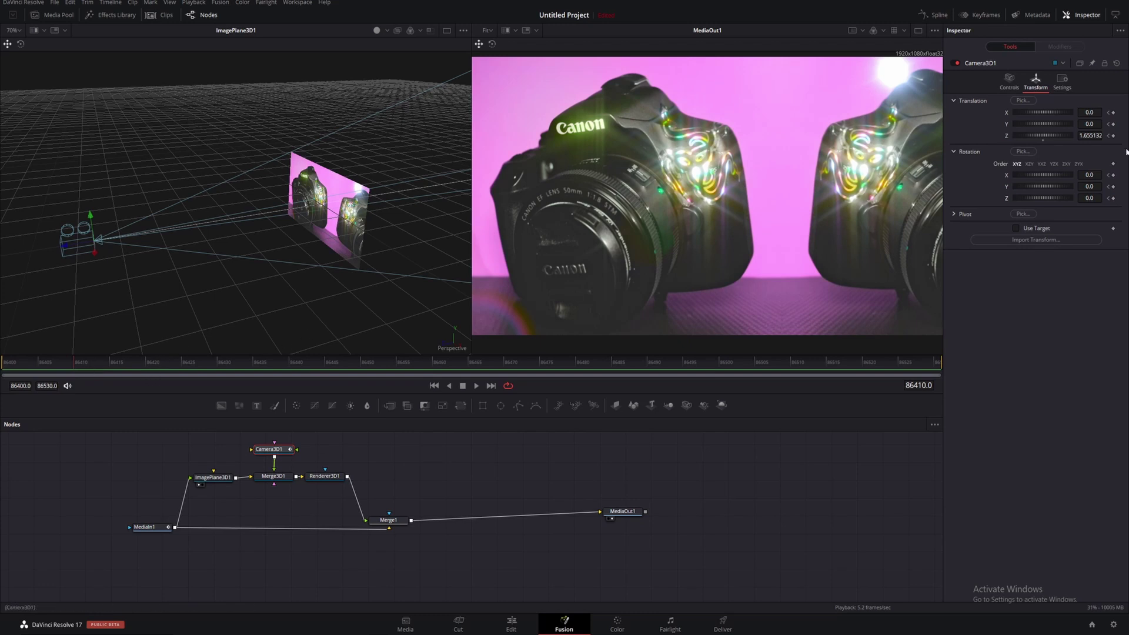
{"action": "left_click", "coordinate": [1113, 114]}
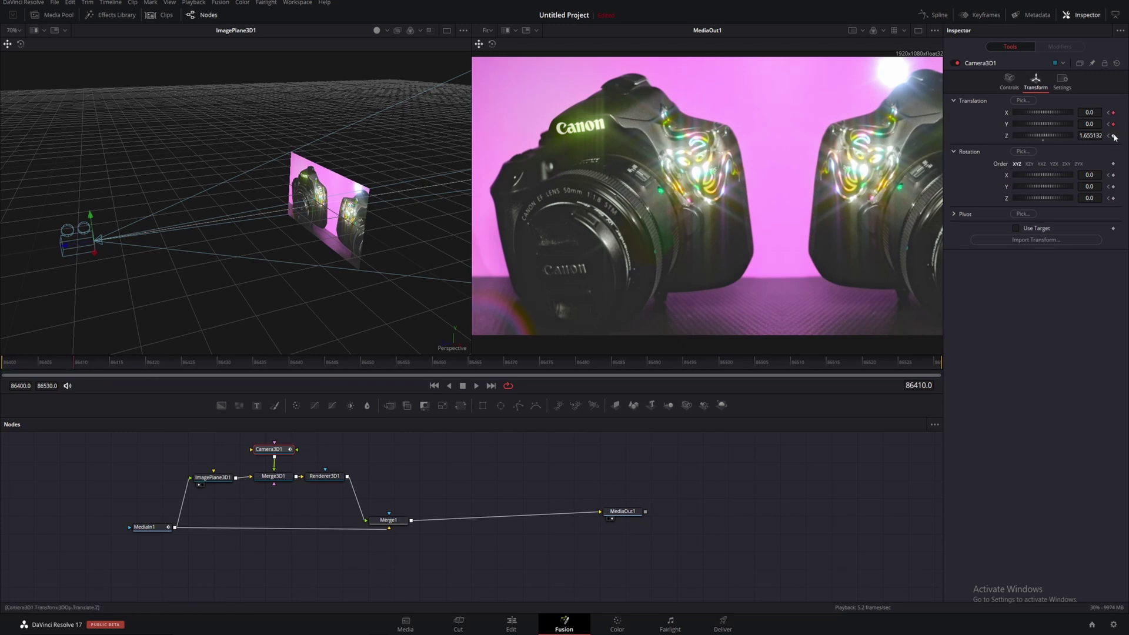
{"action": "left_click", "coordinate": [1114, 176]}
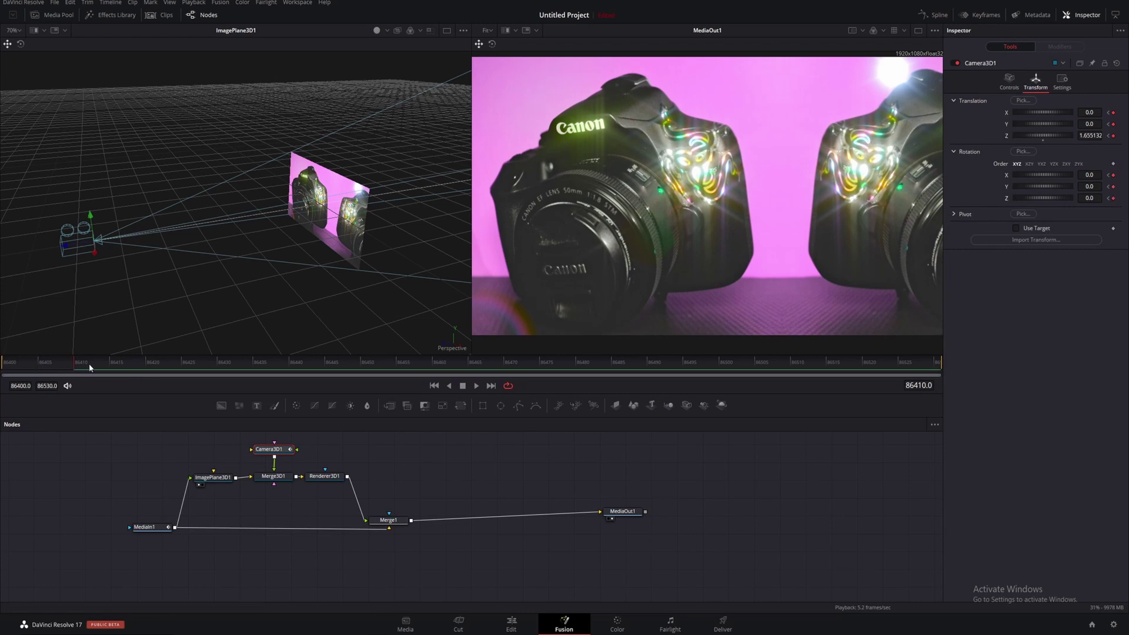
{"action": "left_click_drag", "start_coordinate": [77, 367], "coordinate": [108, 366]}
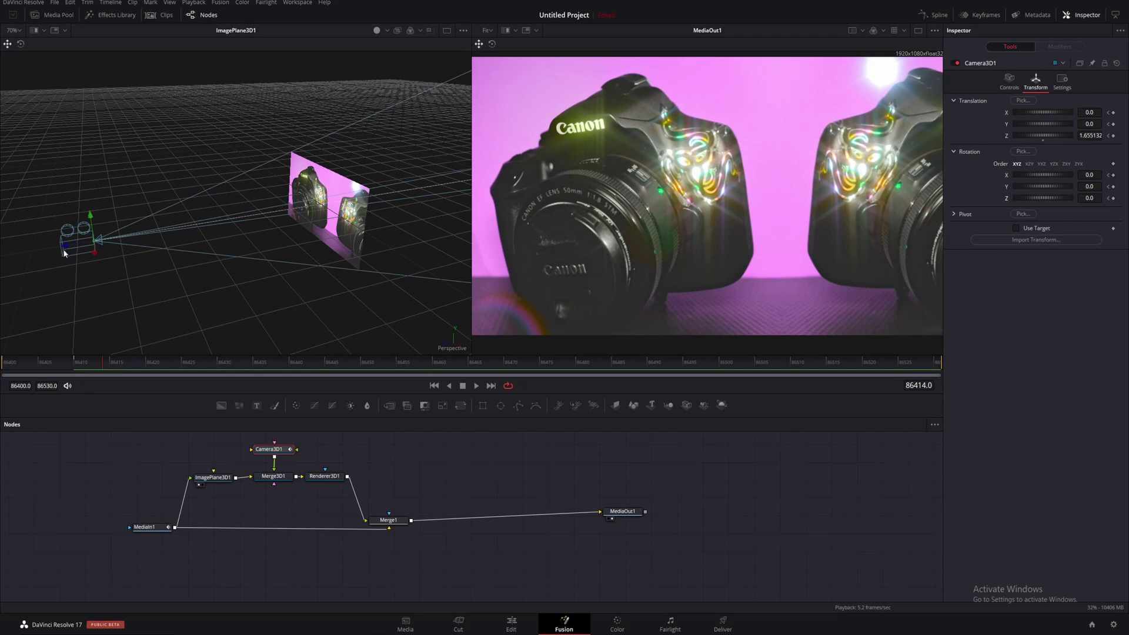
{"action": "left_click_drag", "start_coordinate": [64, 253], "coordinate": [267, 222]}
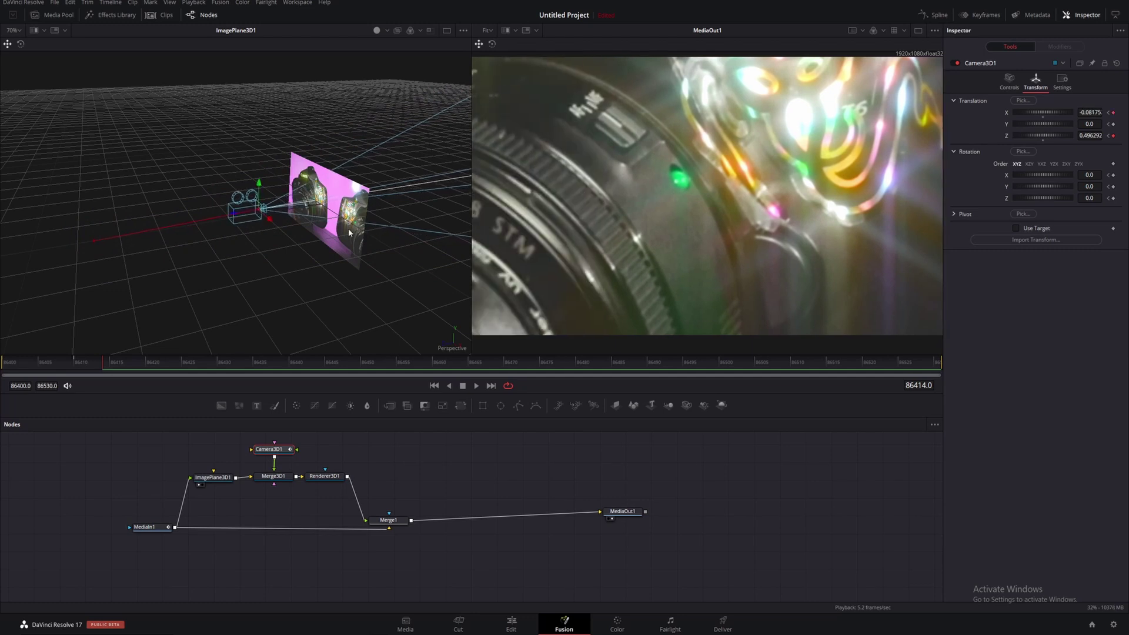
Play the push-in back from frame 86400 to review it.
{"action": "left_click_drag", "start_coordinate": [100, 361], "coordinate": [2, 367]}
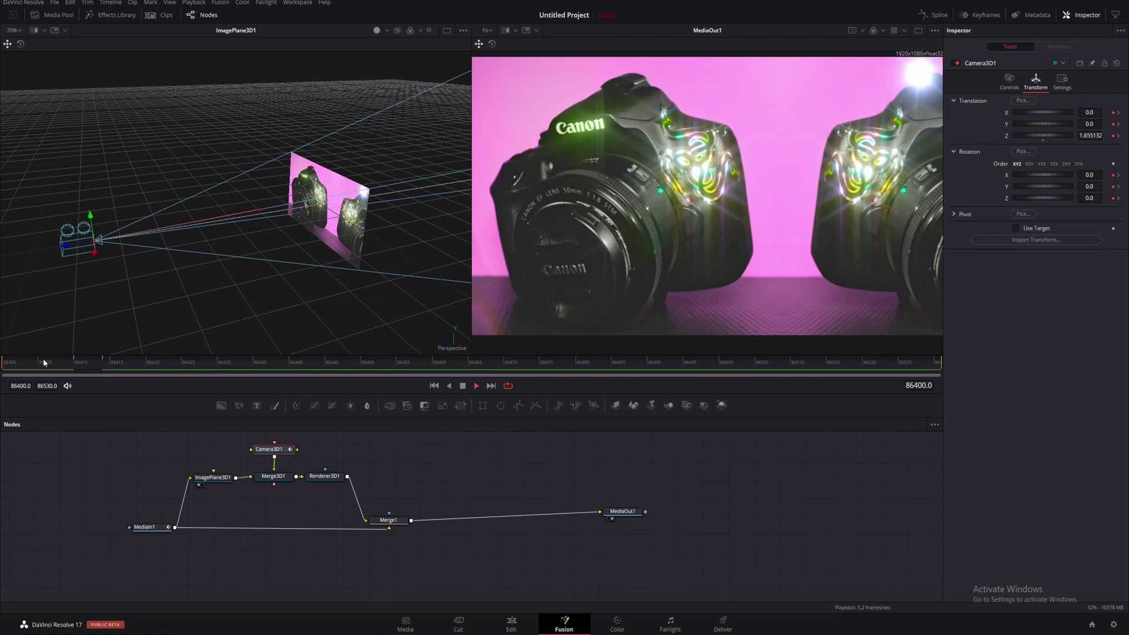
{"action": "key", "text": "space"}
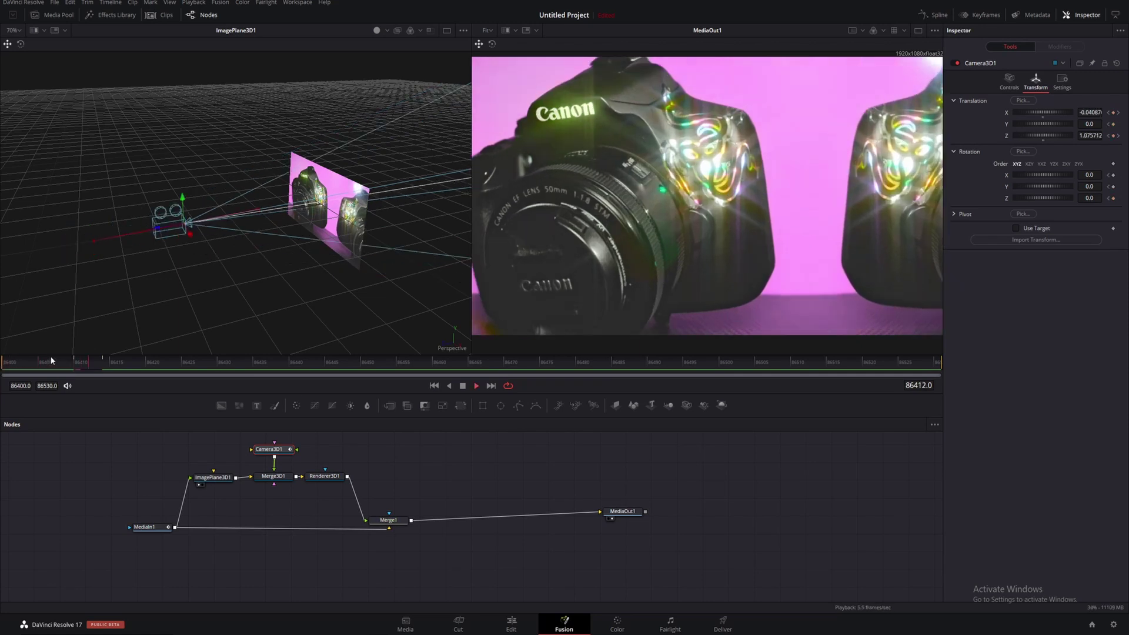
{"action": "key", "text": "space"}
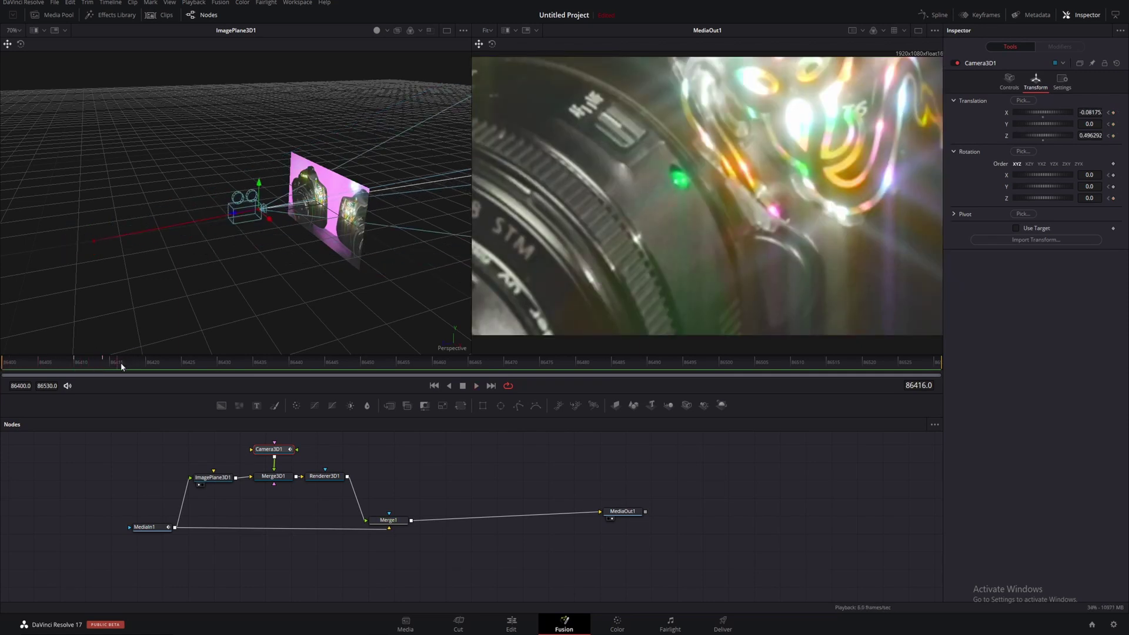
{"action": "left_click_drag", "start_coordinate": [121, 363], "coordinate": [113, 366]}
Keyframe the camera's position and rotation at frame 86430.
{"action": "left_click", "coordinate": [220, 363]}
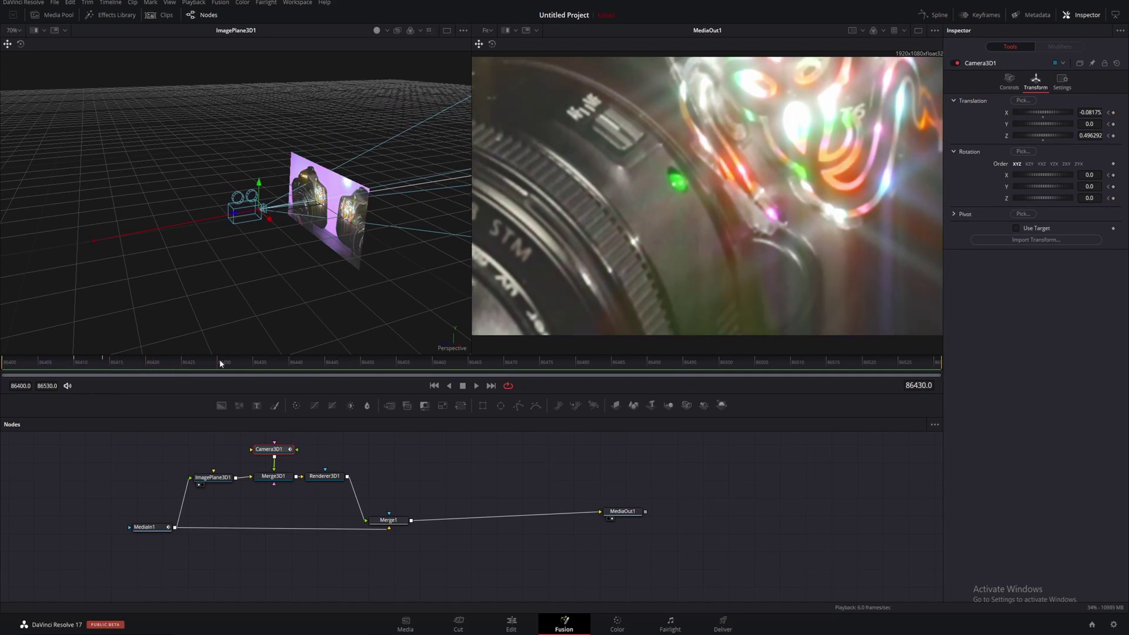
{"action": "left_click", "coordinate": [1113, 112]}
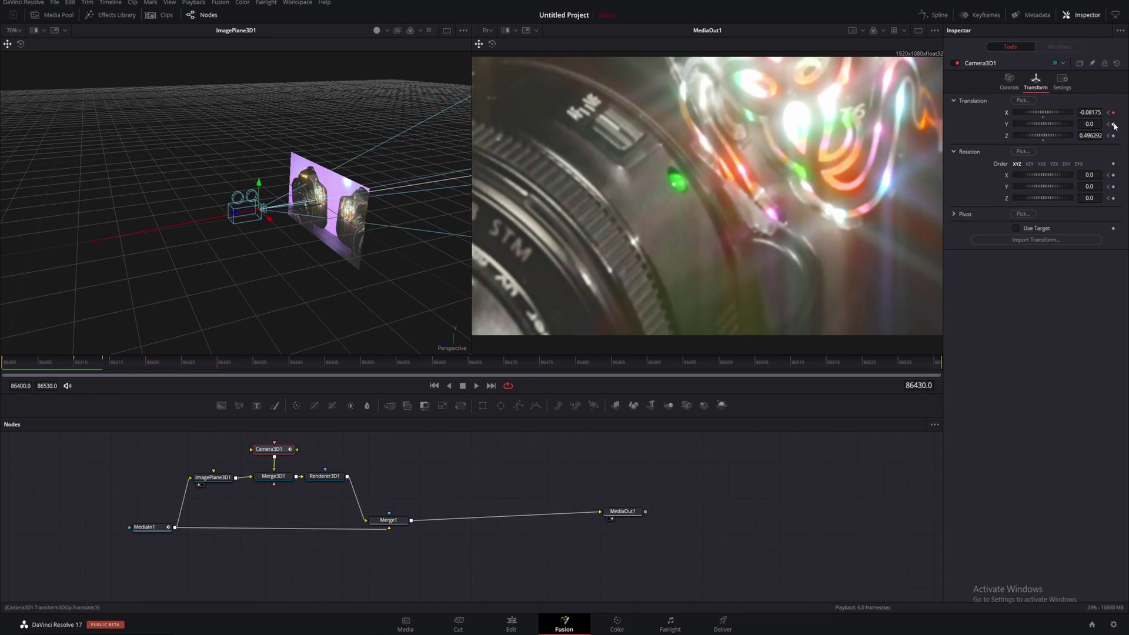
{"action": "left_click", "coordinate": [1114, 187]}
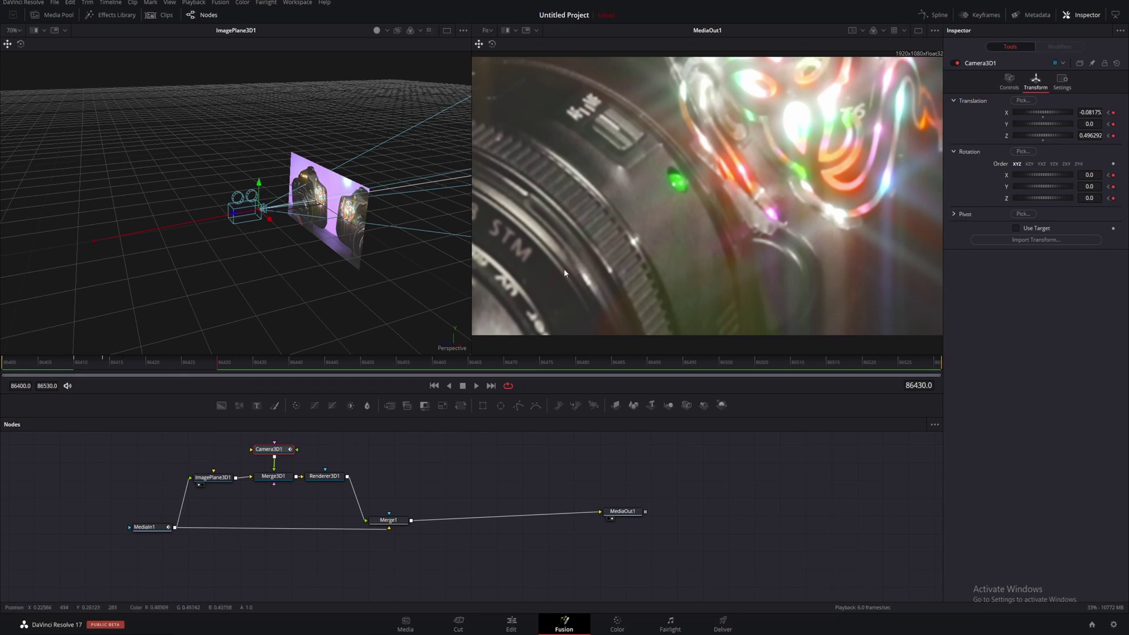
{"action": "left_click_drag", "start_coordinate": [229, 367], "coordinate": [256, 367]}
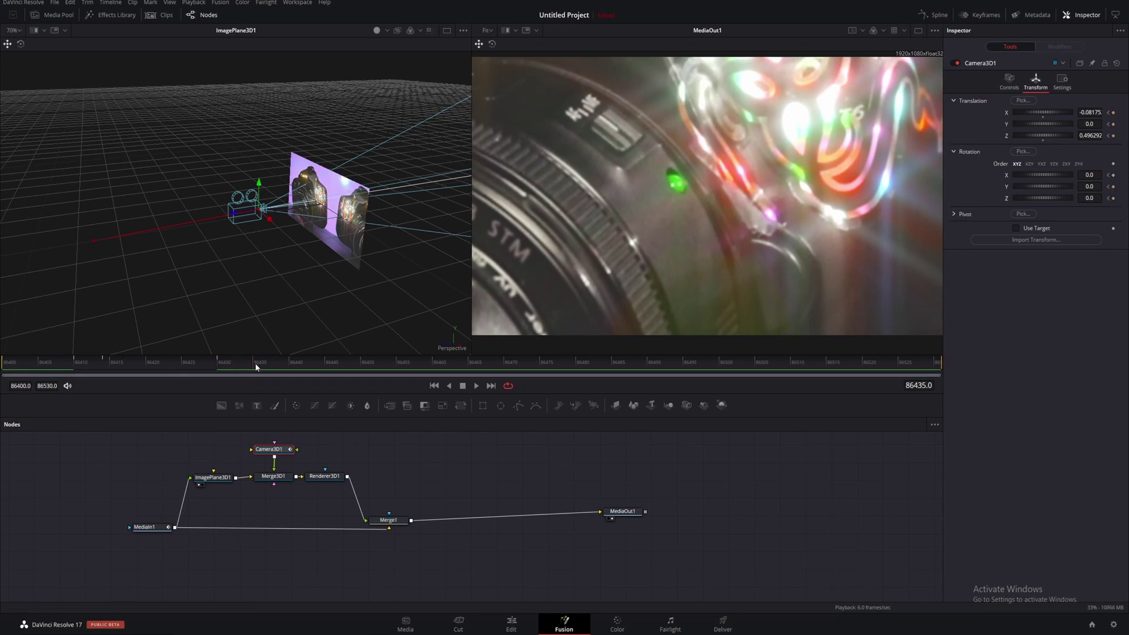
Turn the camera to about -23.6 and shift it sideways and slightly back.
{"action": "left_click", "coordinate": [20, 43]}
{"action": "left_click_drag", "start_coordinate": [257, 233], "coordinate": [231, 231]}
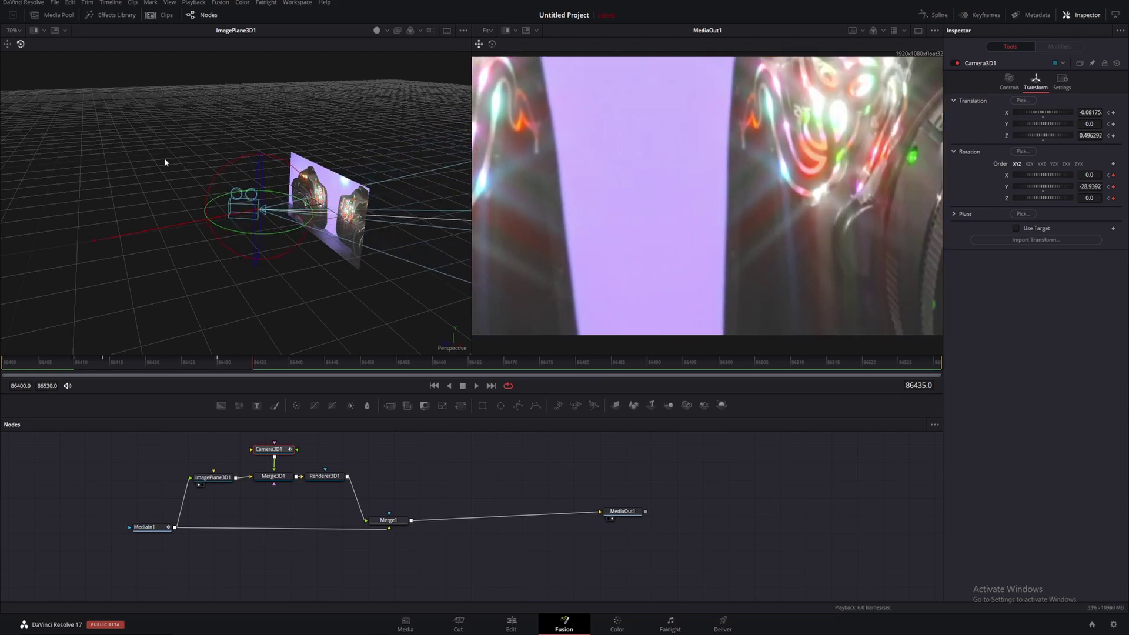
{"action": "left_click", "coordinate": [7, 45]}
{"action": "left_click_drag", "start_coordinate": [256, 219], "coordinate": [258, 231]}
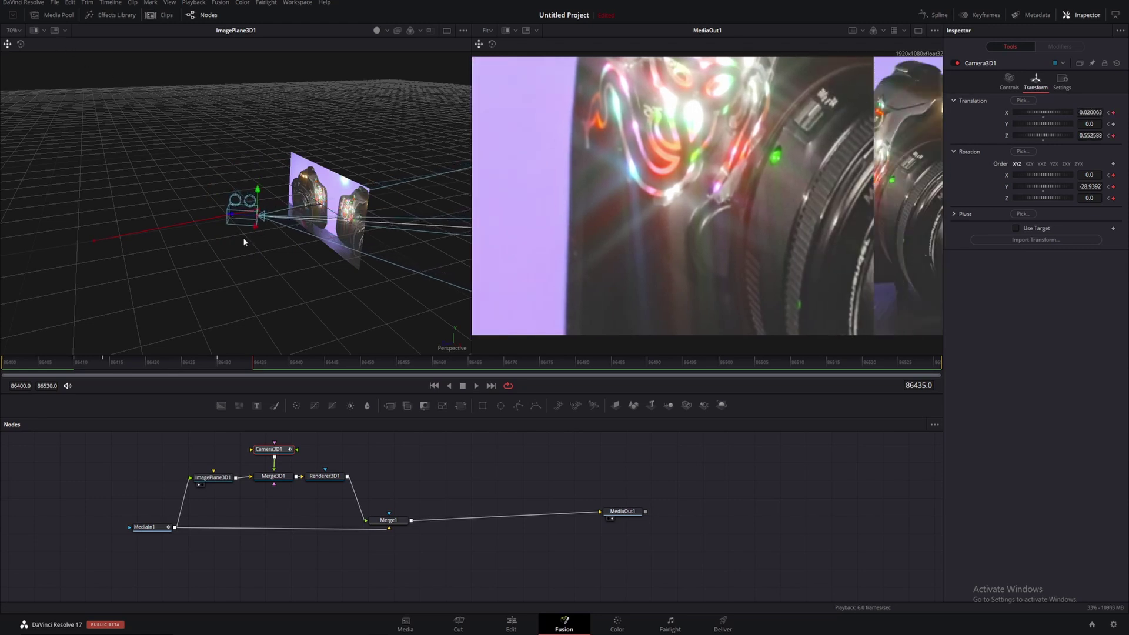
{"action": "key", "text": "w"}
{"action": "left_click_drag", "start_coordinate": [249, 242], "coordinate": [256, 242]}
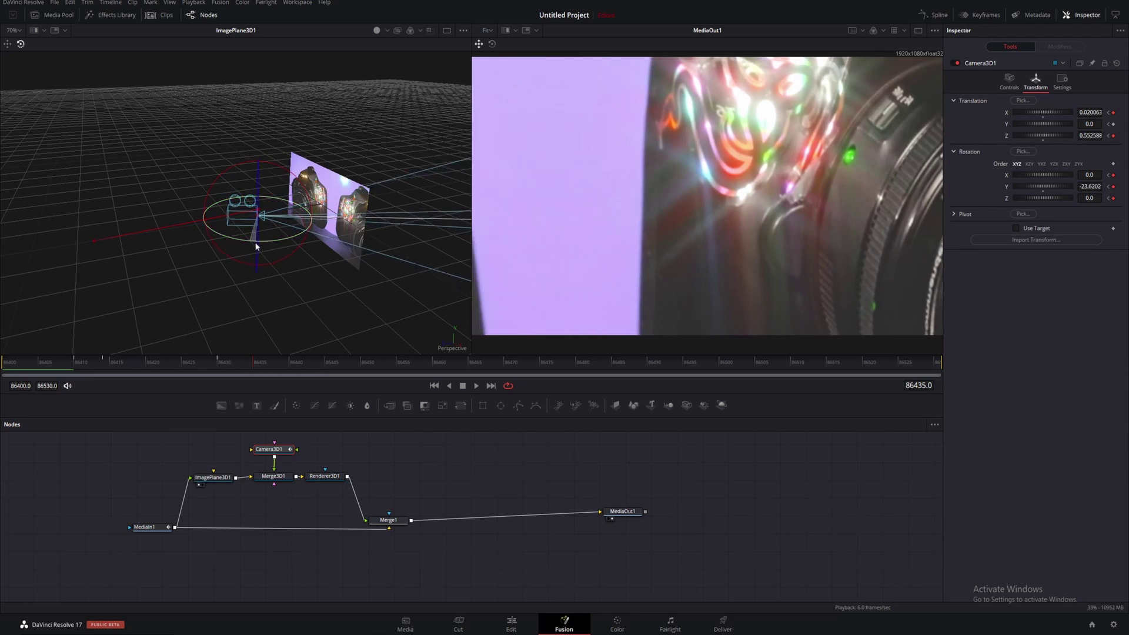
Play back the camera move, stopping at frame 86446.
{"action": "left_click", "coordinate": [190, 364]}
{"action": "key", "text": "space"}
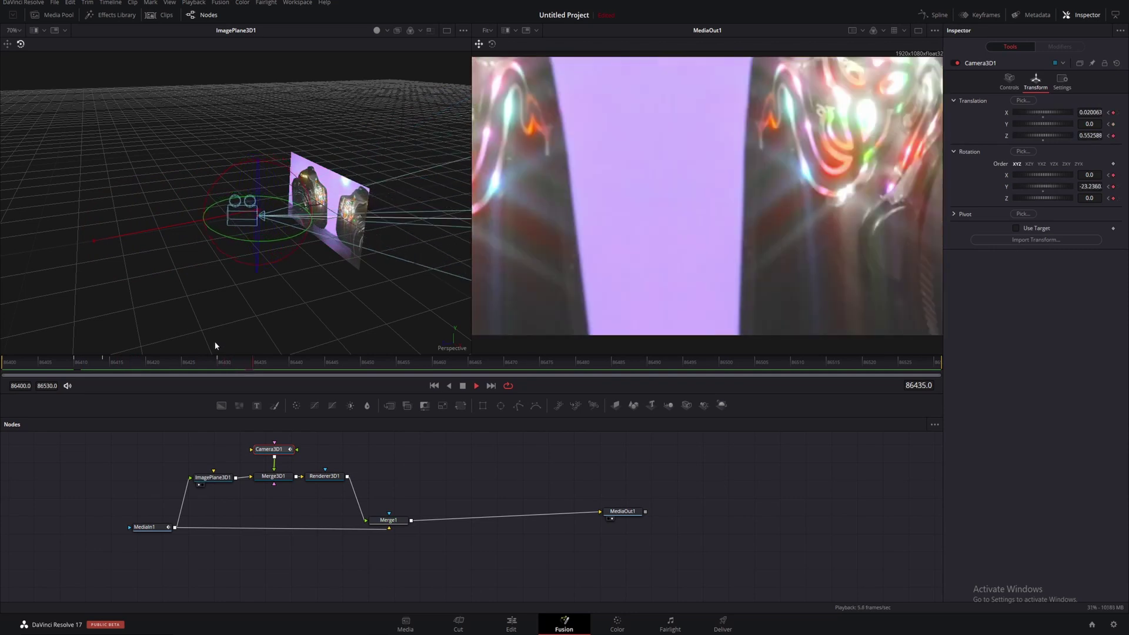
{"action": "key", "text": "space"}
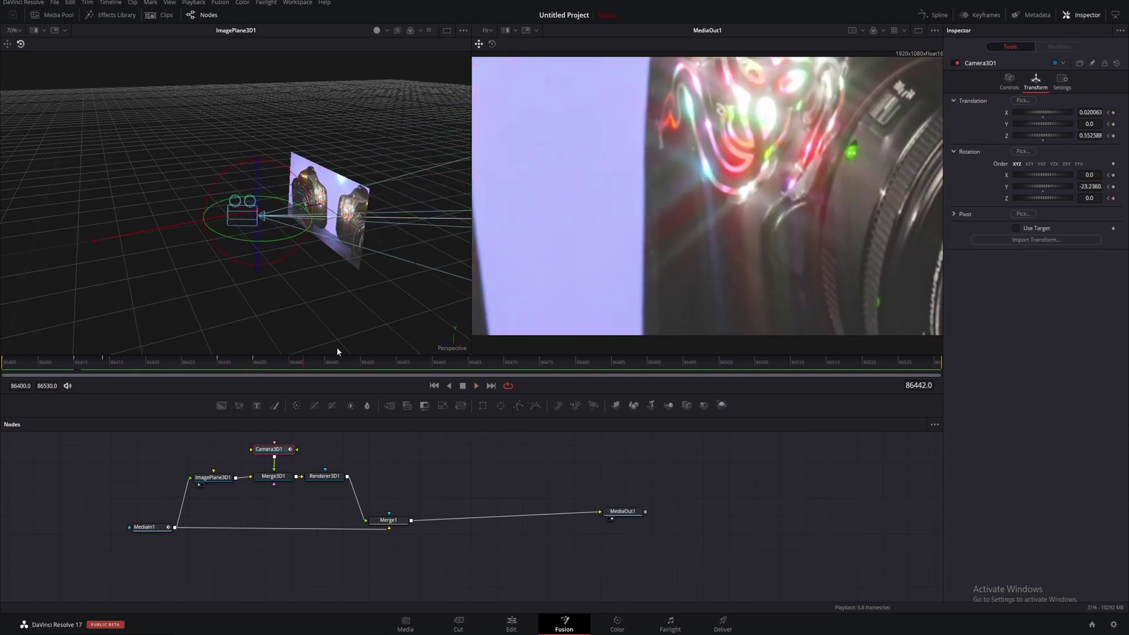
{"action": "key", "text": "space"}
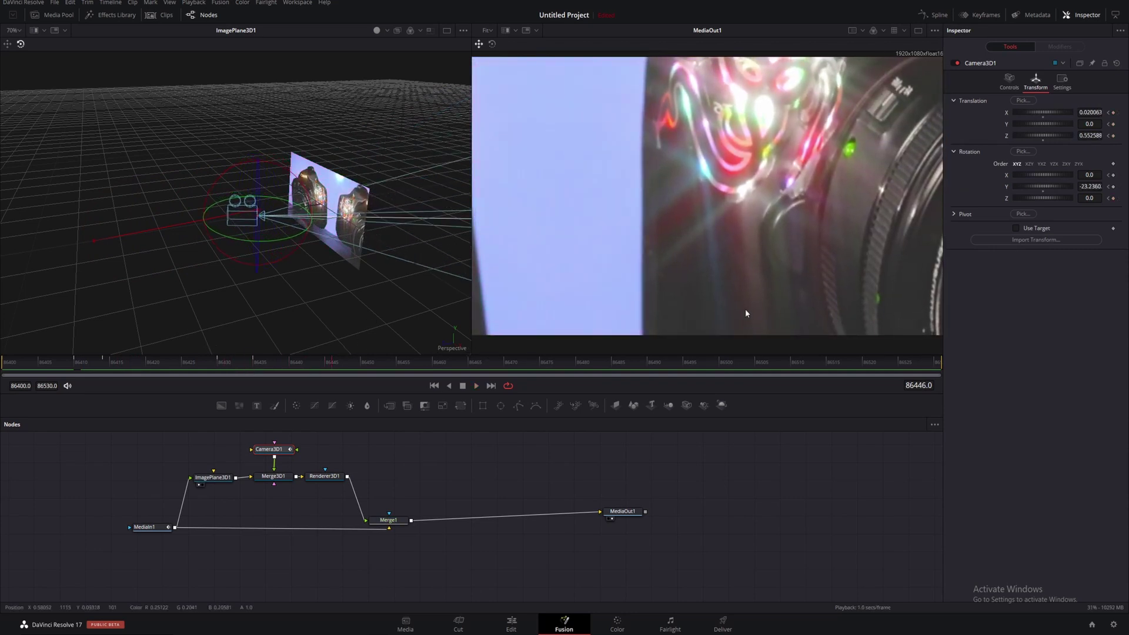
Keyframe the transform at 86446, then move later and reset position and rotation to zero.
{"action": "left_click", "coordinate": [1113, 113]}
{"action": "left_click", "coordinate": [1113, 124]}
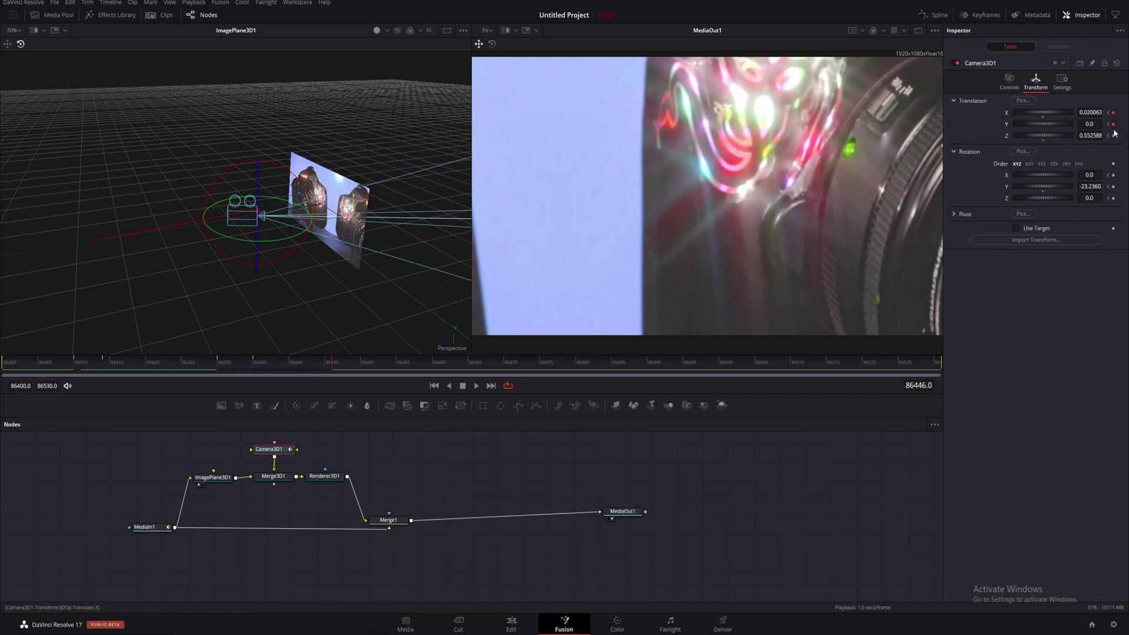
{"action": "left_click", "coordinate": [1113, 136]}
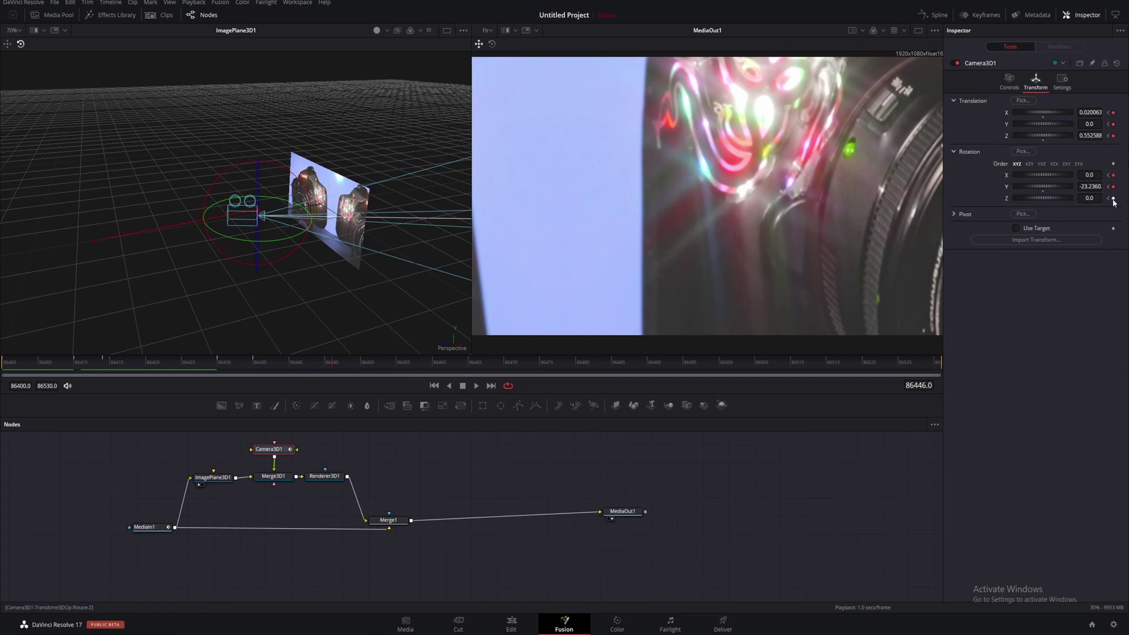
{"action": "left_click_drag", "start_coordinate": [330, 363], "coordinate": [403, 365]}
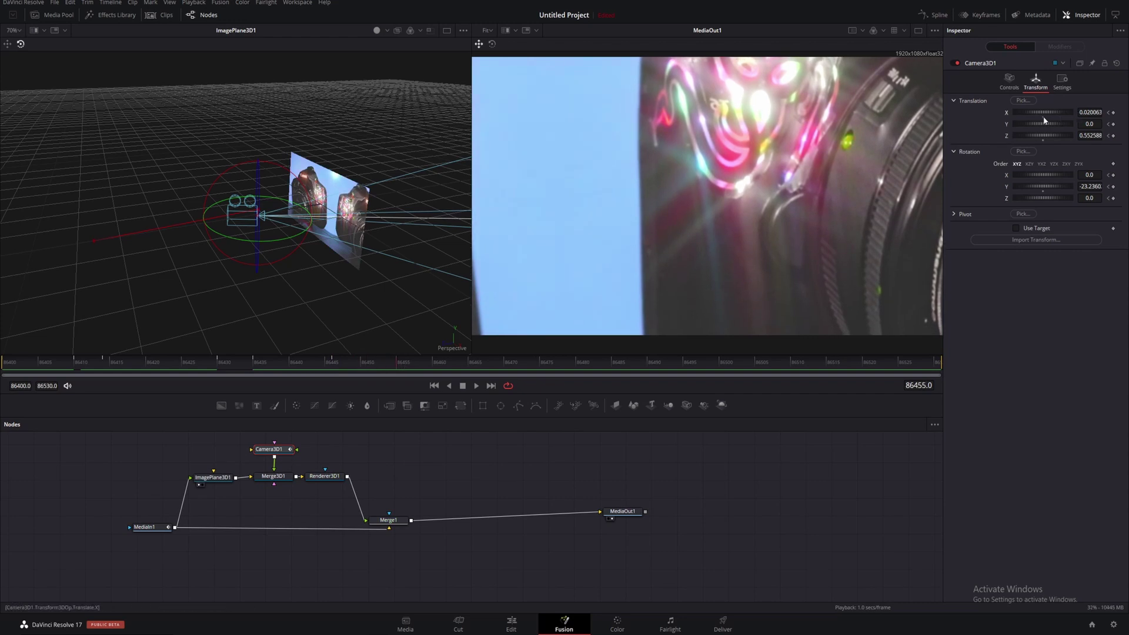
{"action": "key", "text": "ctrl+z"}
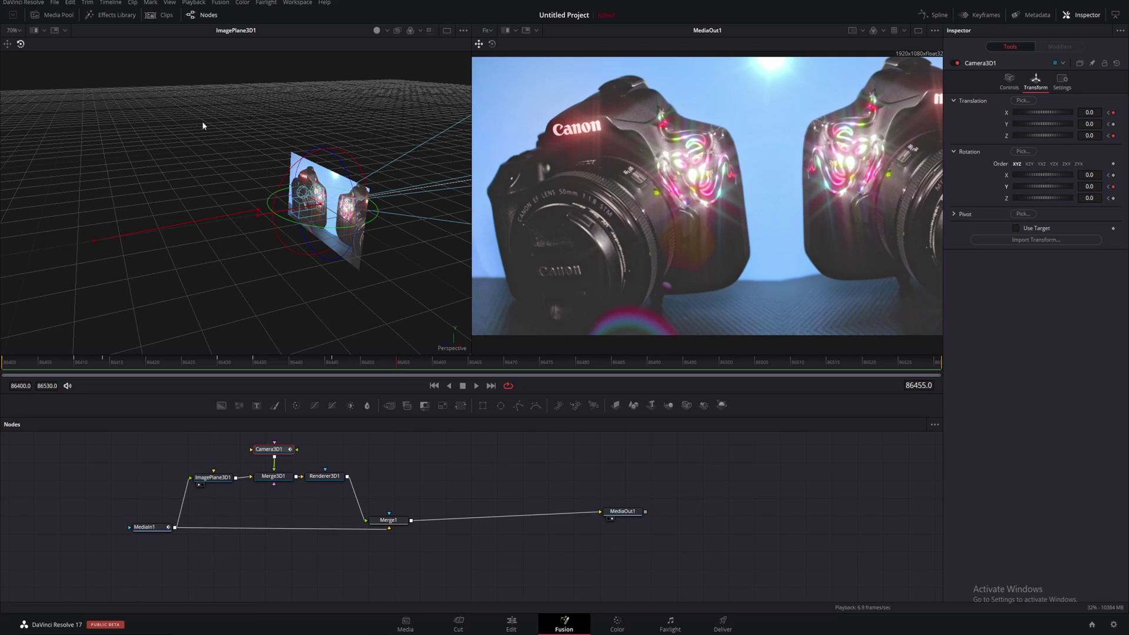
Orbit to a side view and set the camera's Rotation Y to about 0.1 at frame 86451.
{"action": "left_click", "coordinate": [7, 43]}
{"action": "left_click_drag", "start_coordinate": [363, 224], "coordinate": [86, 222]}
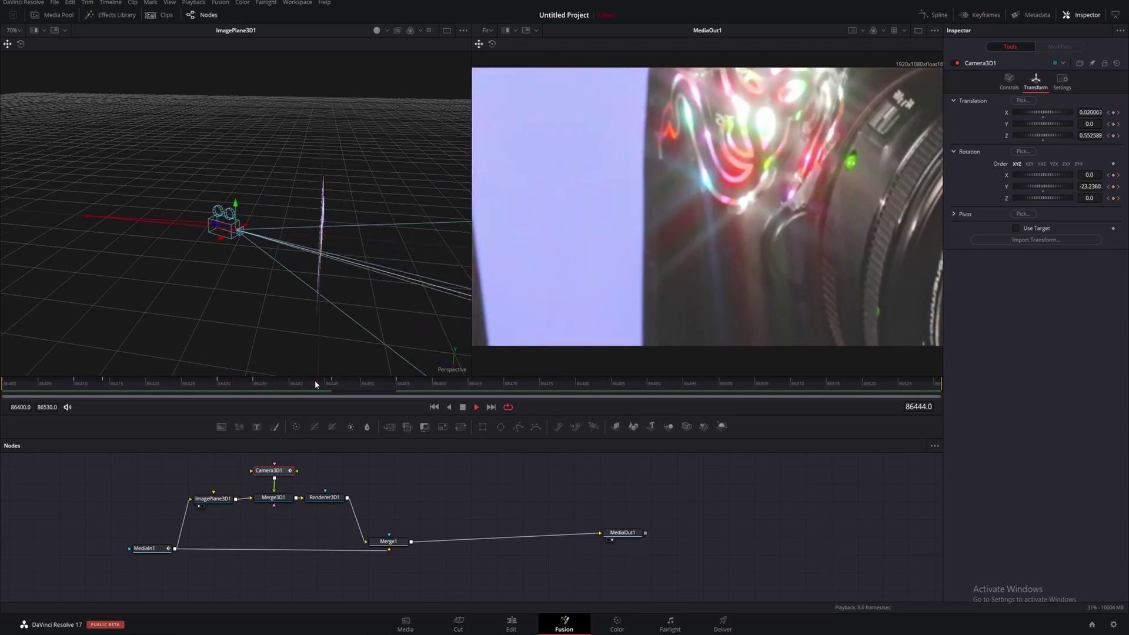
{"action": "key", "text": "space"}
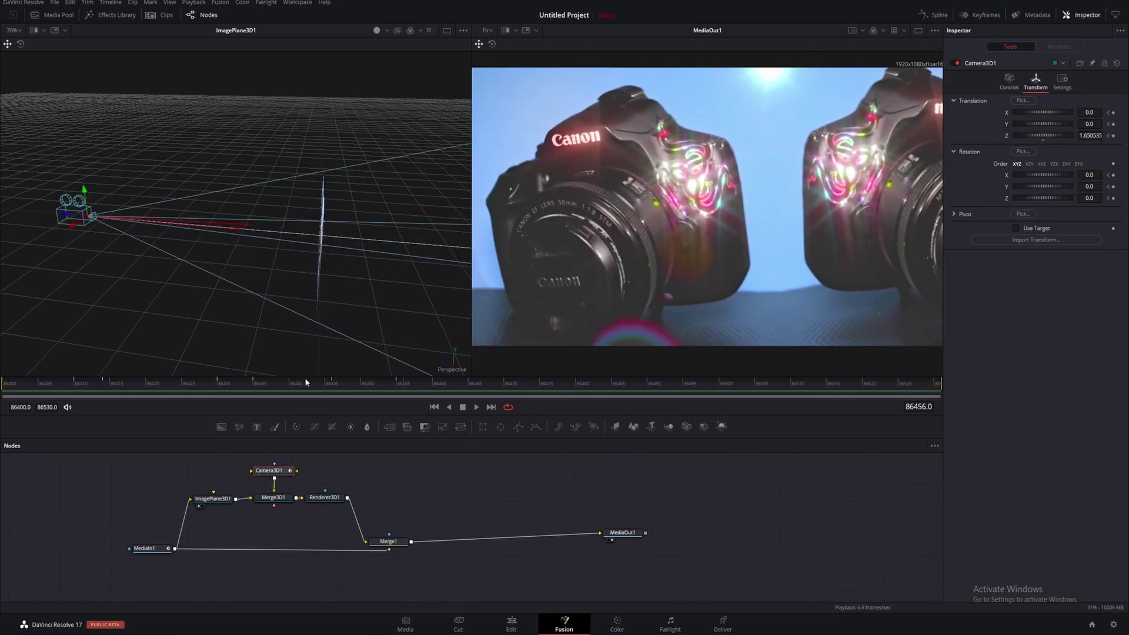
{"action": "left_click_drag", "start_coordinate": [397, 386], "coordinate": [374, 387]}
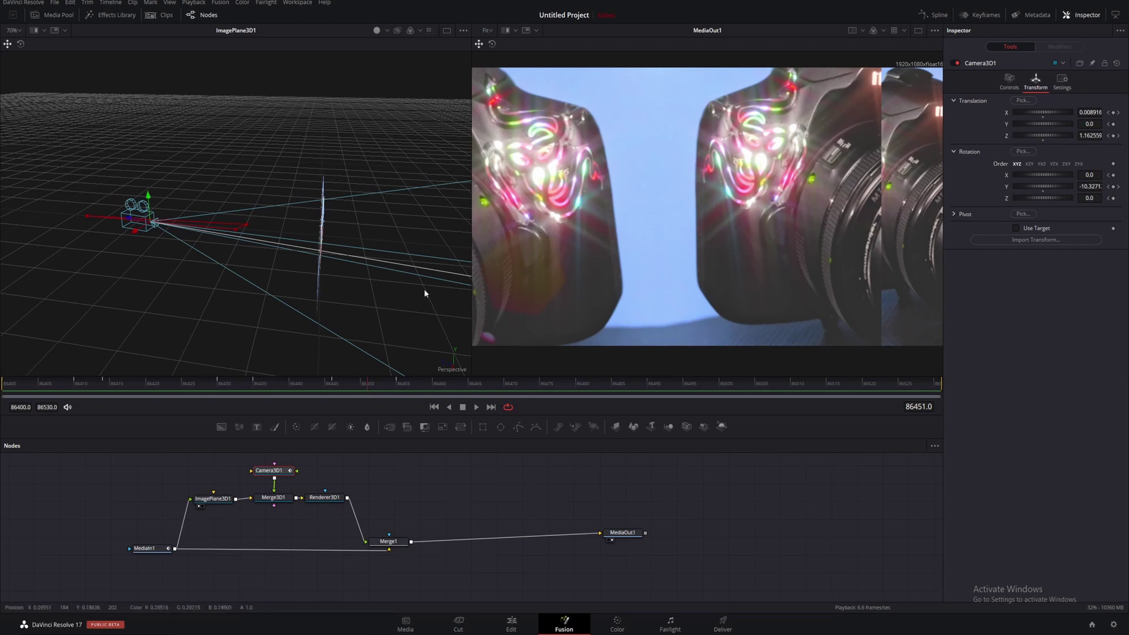
{"action": "left_click_drag", "start_coordinate": [1046, 185], "coordinate": [1050, 188]}
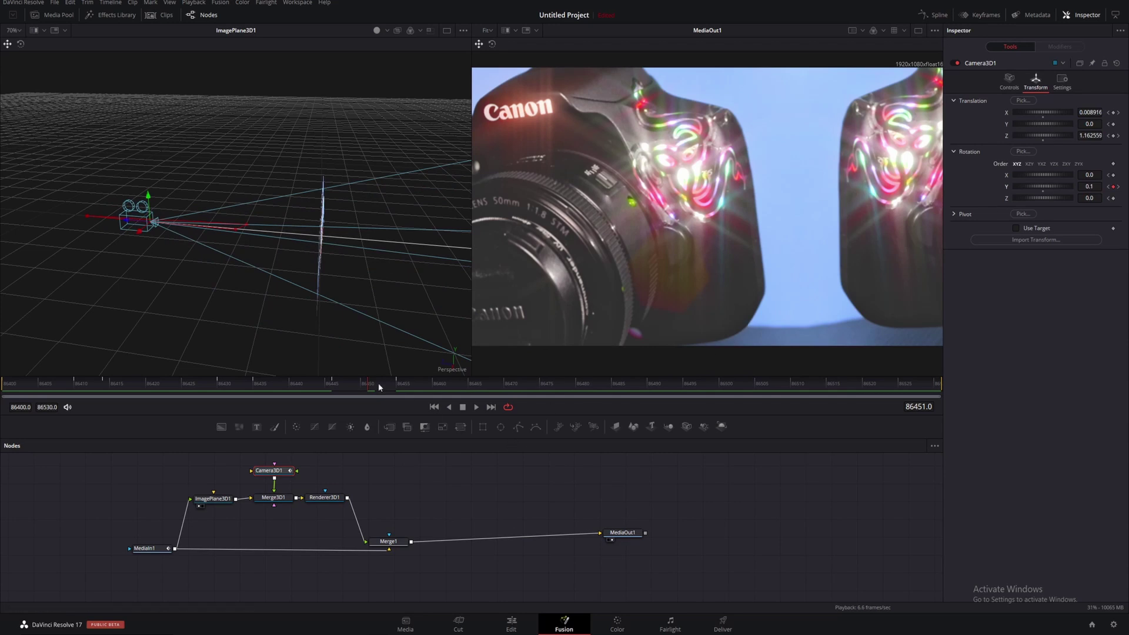
Play the animation back and check frames 86451 and 86458.
{"action": "key", "text": "space"}
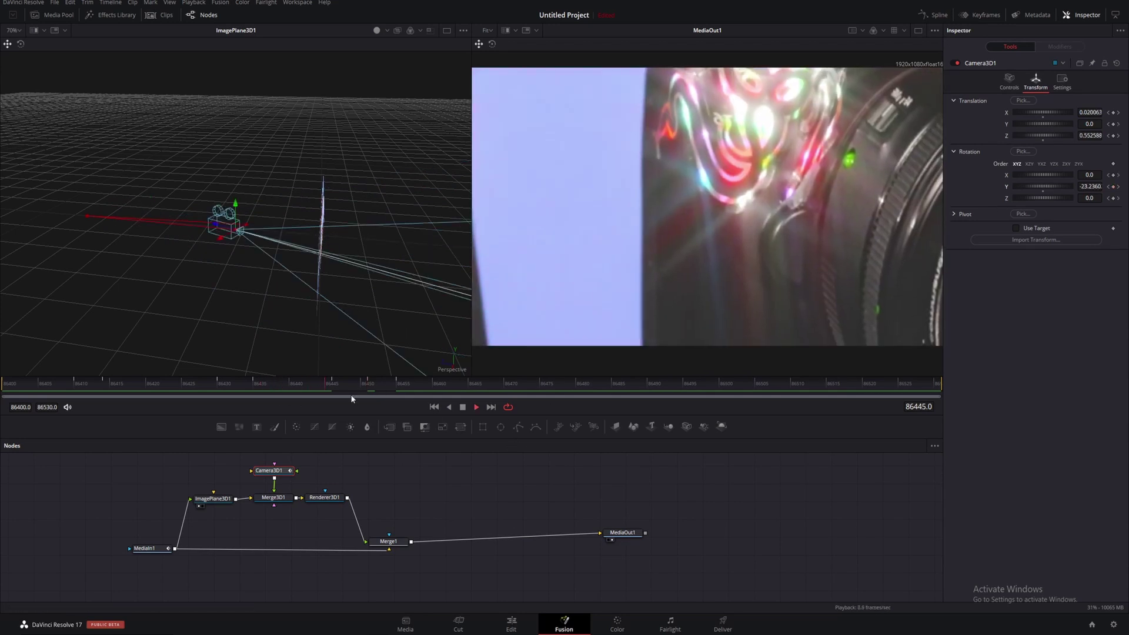
{"action": "key", "text": "space"}
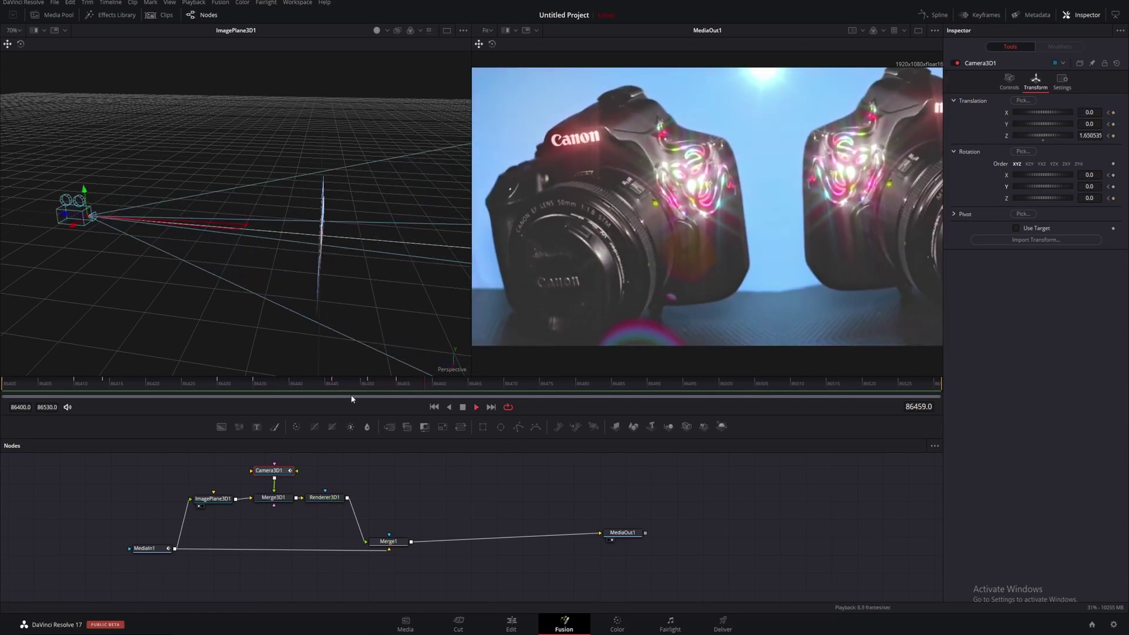
{"action": "left_click", "coordinate": [372, 380]}
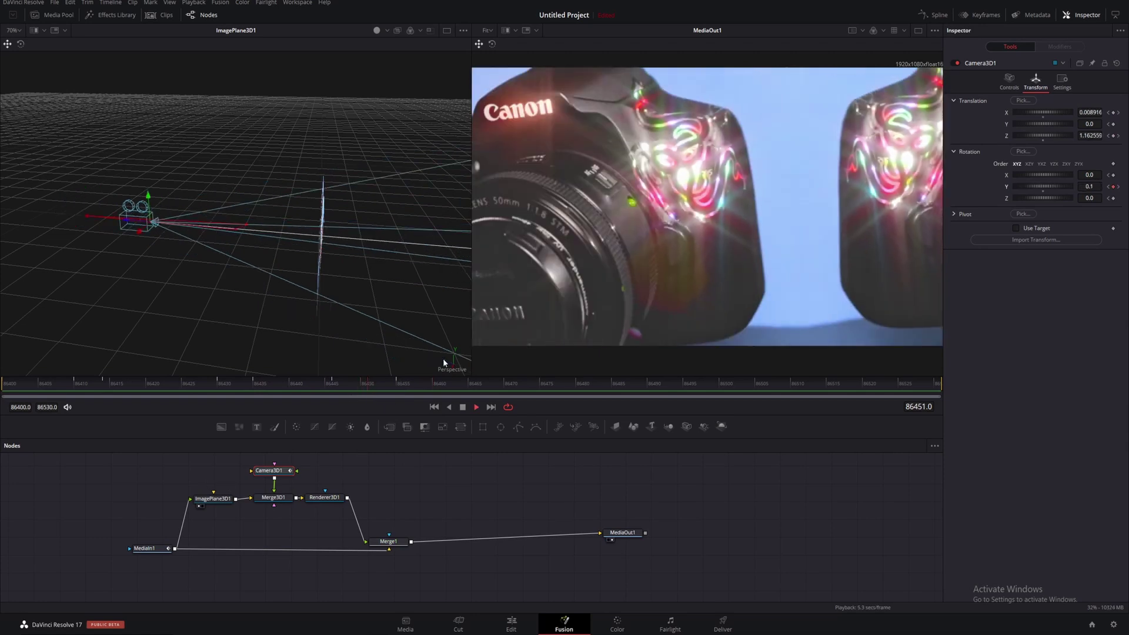
{"action": "left_click", "coordinate": [419, 381]}
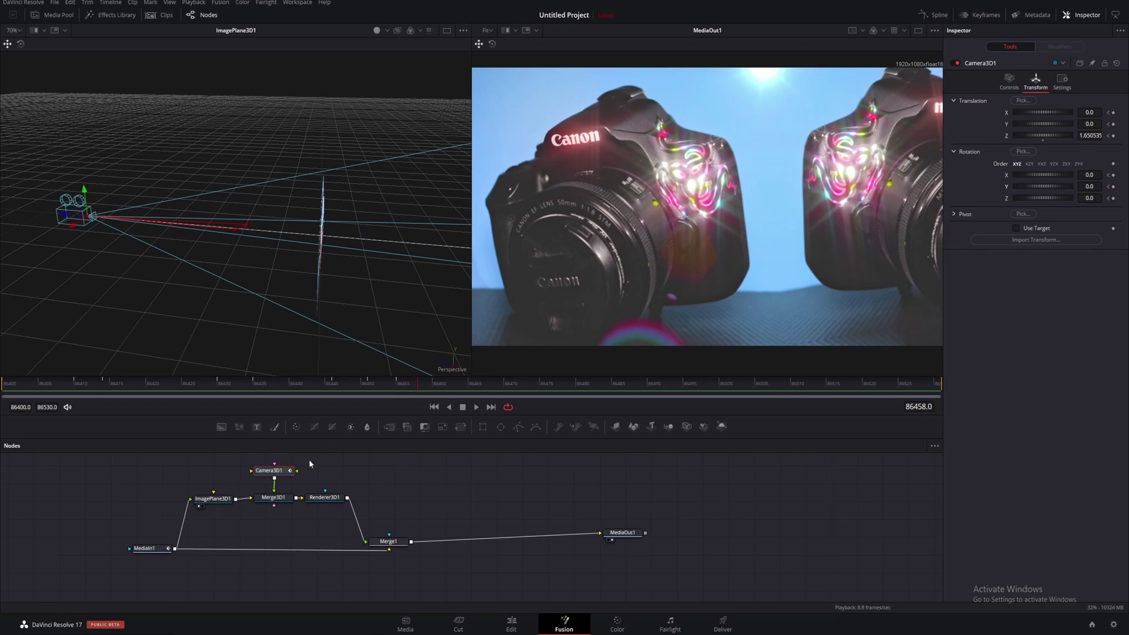
Show all of Camera3D1's animation curves in the Spline panel, centred in the graph.
{"action": "left_click", "coordinate": [937, 15]}
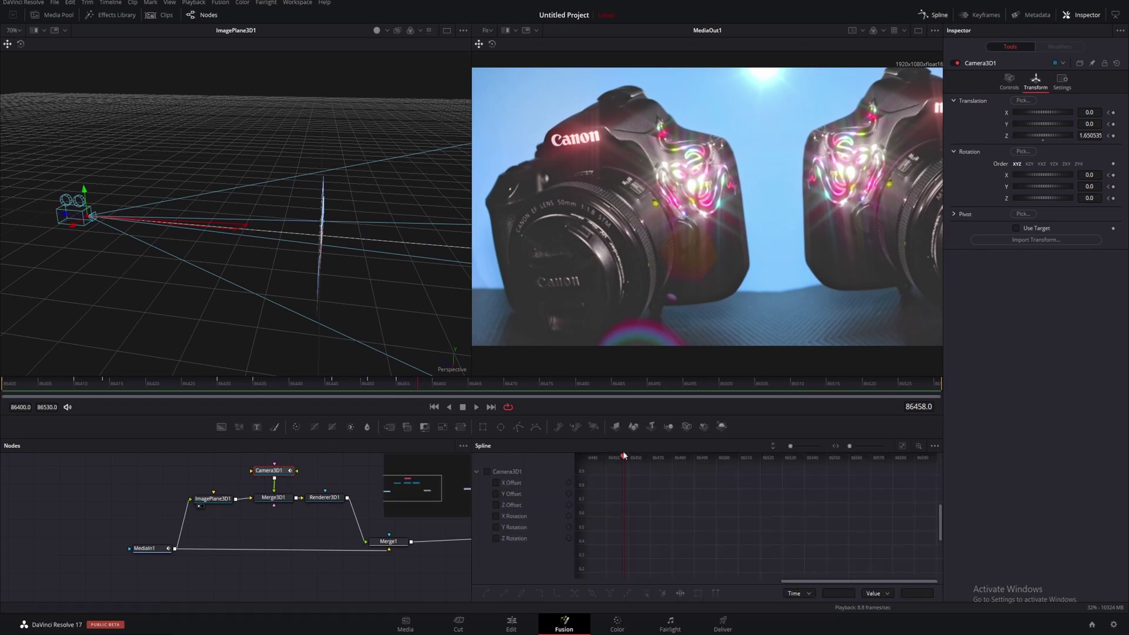
{"action": "left_click", "coordinate": [487, 472]}
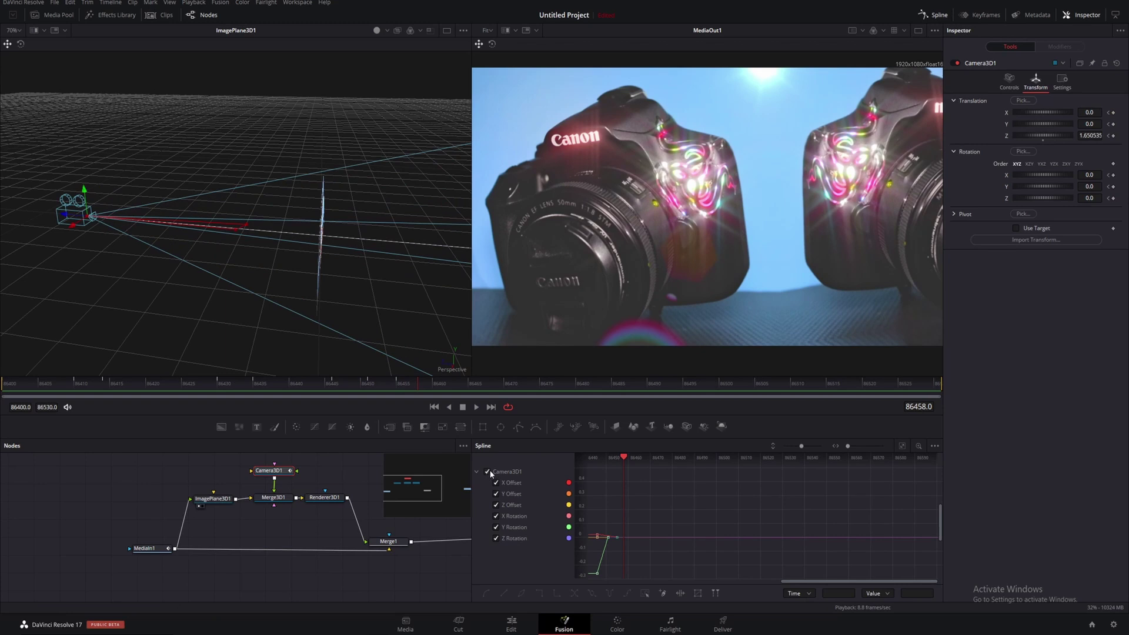
{"action": "left_click_drag", "start_coordinate": [648, 502], "coordinate": [689, 482]}
{"action": "scroll", "coordinate": [823, 507], "scroll_direction": "down", "scroll_amount": 5}
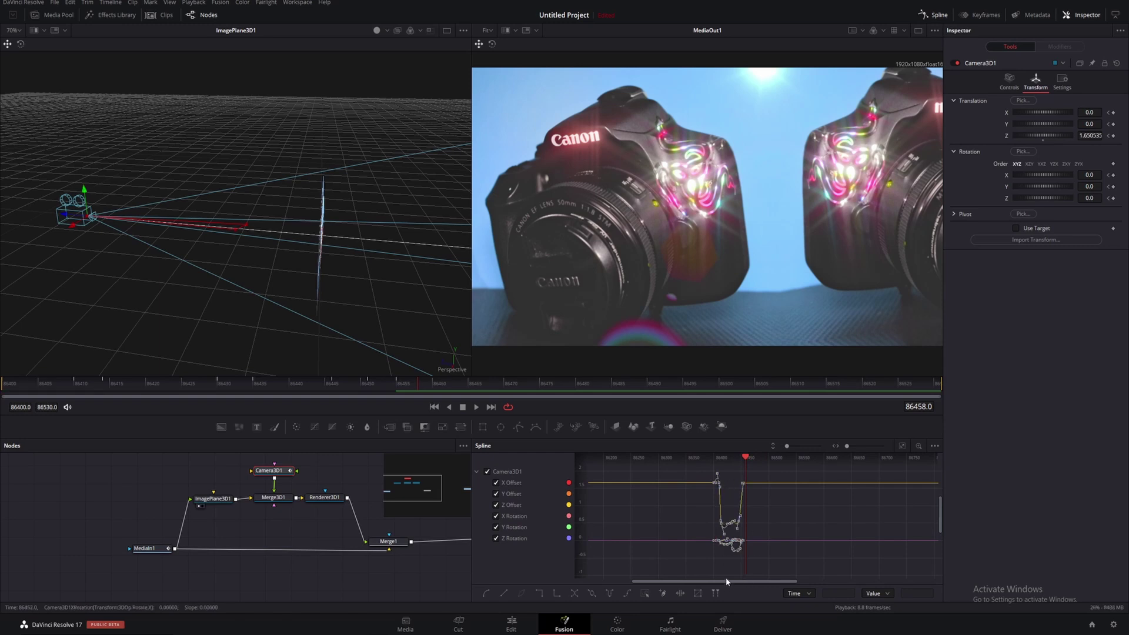
Play the camera animation from frame 86400, stopping at 86463.
{"action": "left_click_drag", "start_coordinate": [308, 400], "coordinate": [1, 398]}
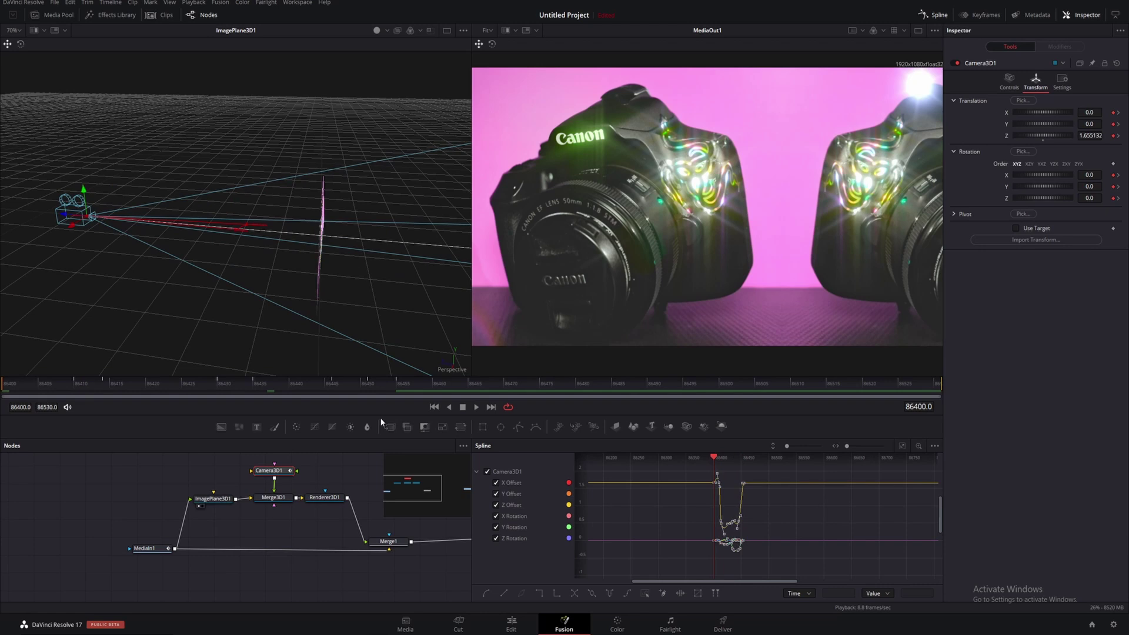
{"action": "key", "text": "space"}
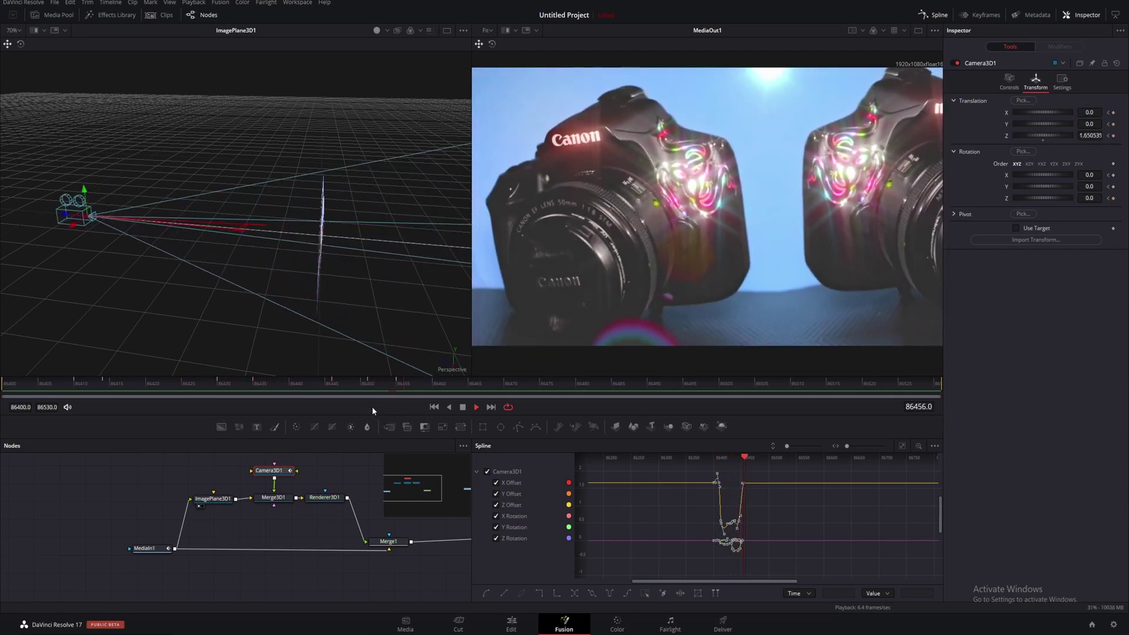
{"action": "key", "text": "space"}
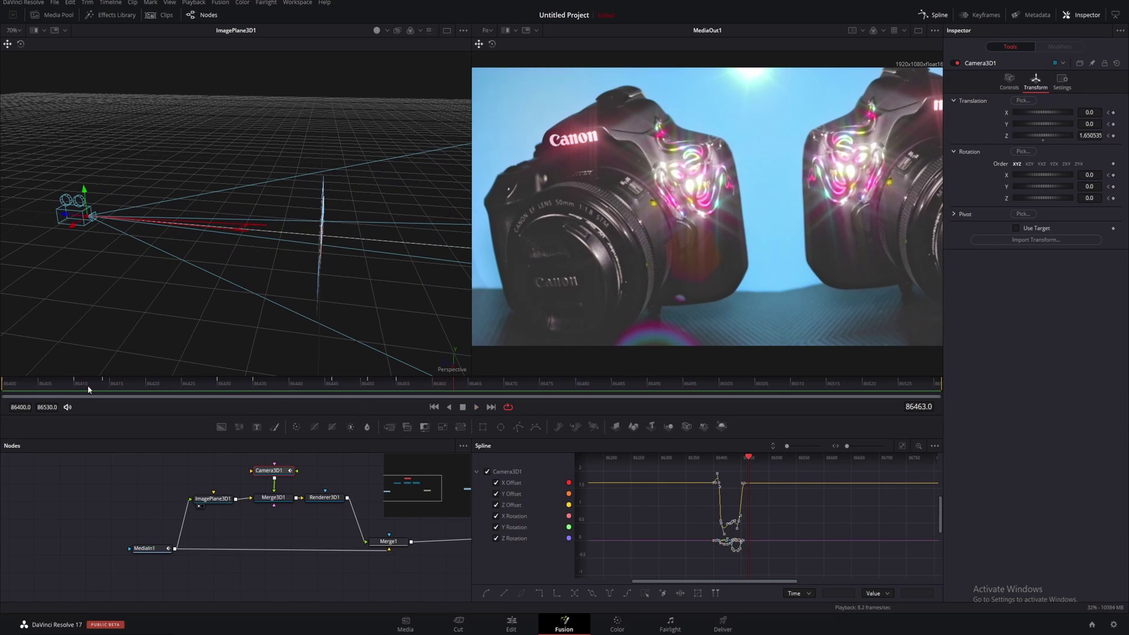
At frame 86406, move the camera slightly closer for a Translation Z keyframe, then replay from the start.
{"action": "left_click", "coordinate": [33, 385]}
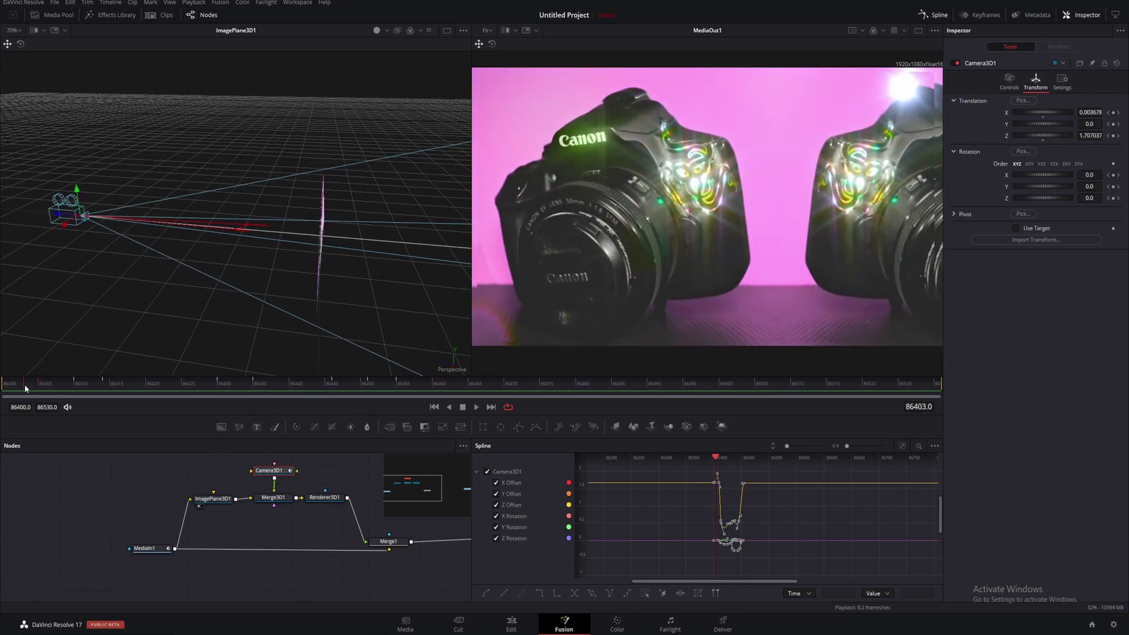
{"action": "left_click_drag", "start_coordinate": [36, 380], "coordinate": [47, 381]}
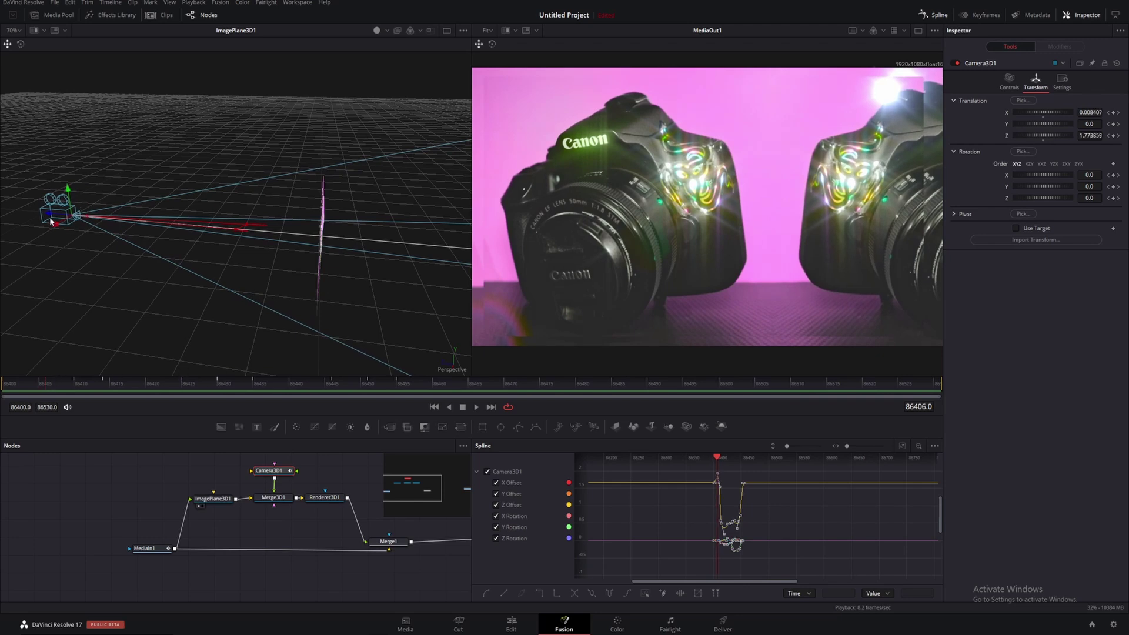
{"action": "left_click_drag", "start_coordinate": [50, 220], "coordinate": [68, 219]}
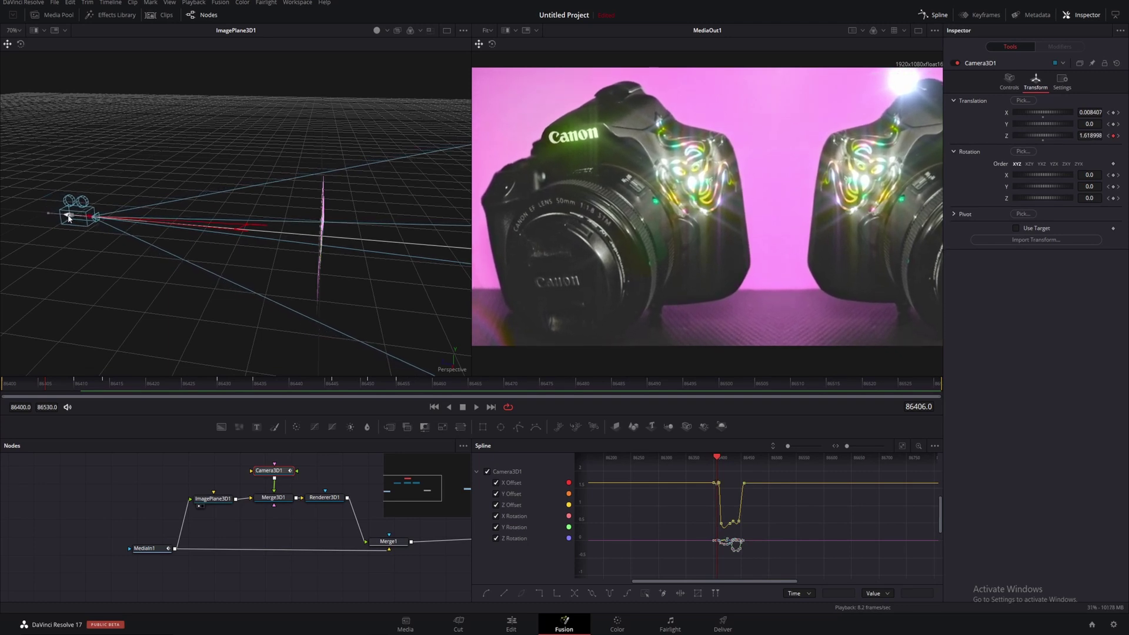
{"action": "left_click", "coordinate": [3, 397]}
{"action": "key", "text": "space"}
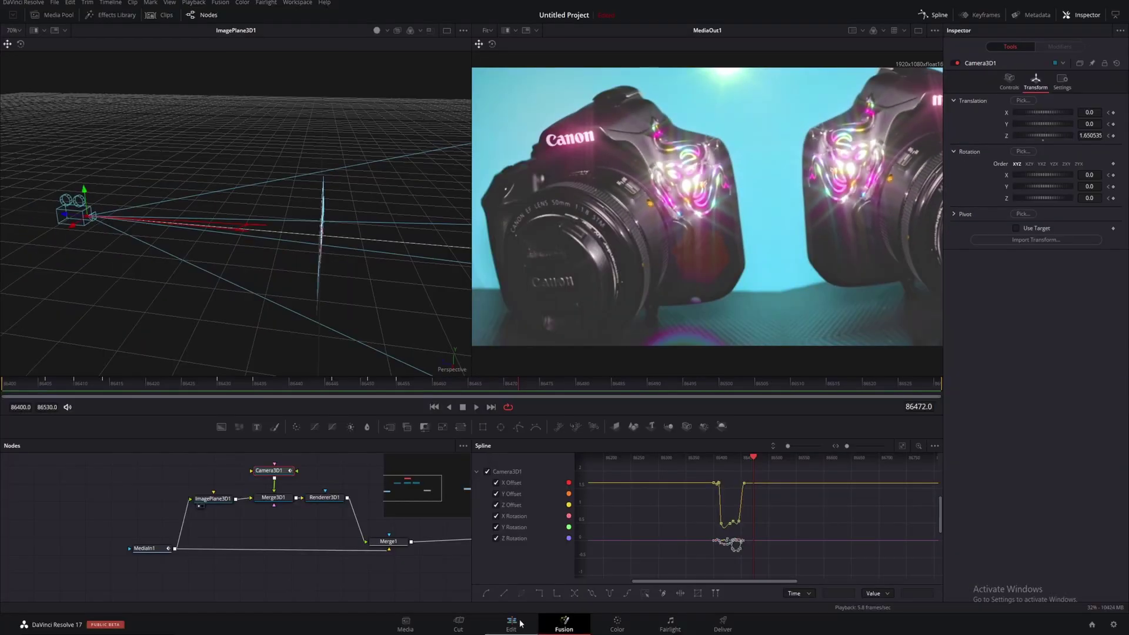
On the Edit page, scrub from the timeline start to preview the adjustment clip's push-in.
{"action": "left_click", "coordinate": [511, 624]}
{"action": "left_click_drag", "start_coordinate": [421, 351], "coordinate": [374, 350]}
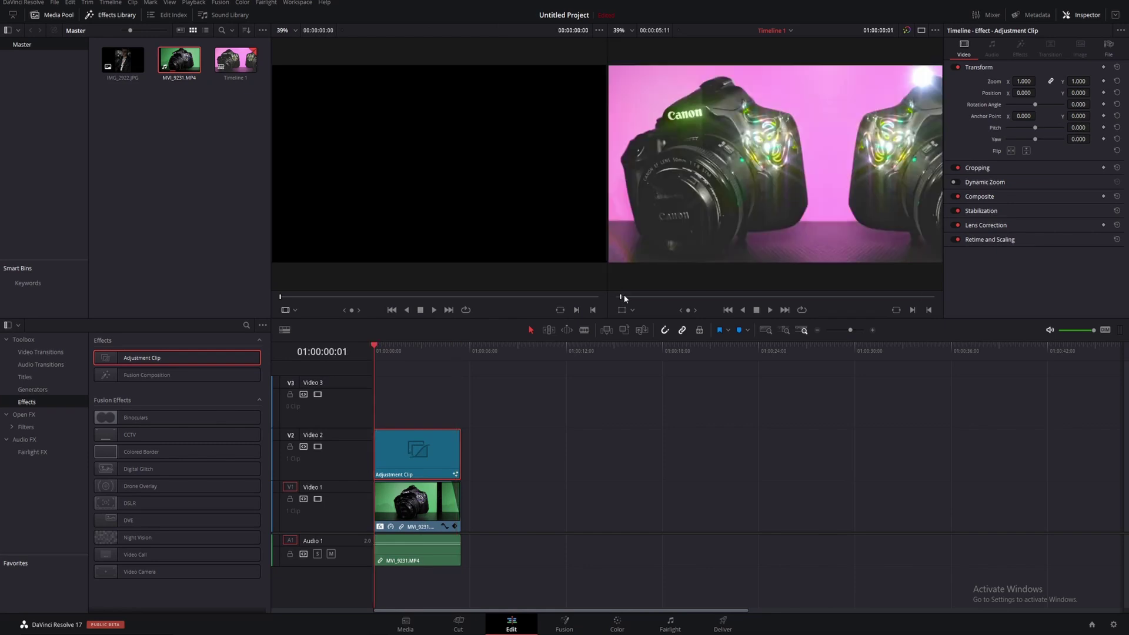
{"action": "mouse_move", "coordinate": [629, 296]}
{"action": "left_mouse_down"}
{"action": "mouse_move", "coordinate": [929, 313]}
{"action": "mouse_move", "coordinate": [825, 299]}
{"action": "mouse_move", "coordinate": [658, 301]}
{"action": "mouse_move", "coordinate": [948, 318]}
{"action": "mouse_move", "coordinate": [714, 287]}
{"action": "left_mouse_up"}
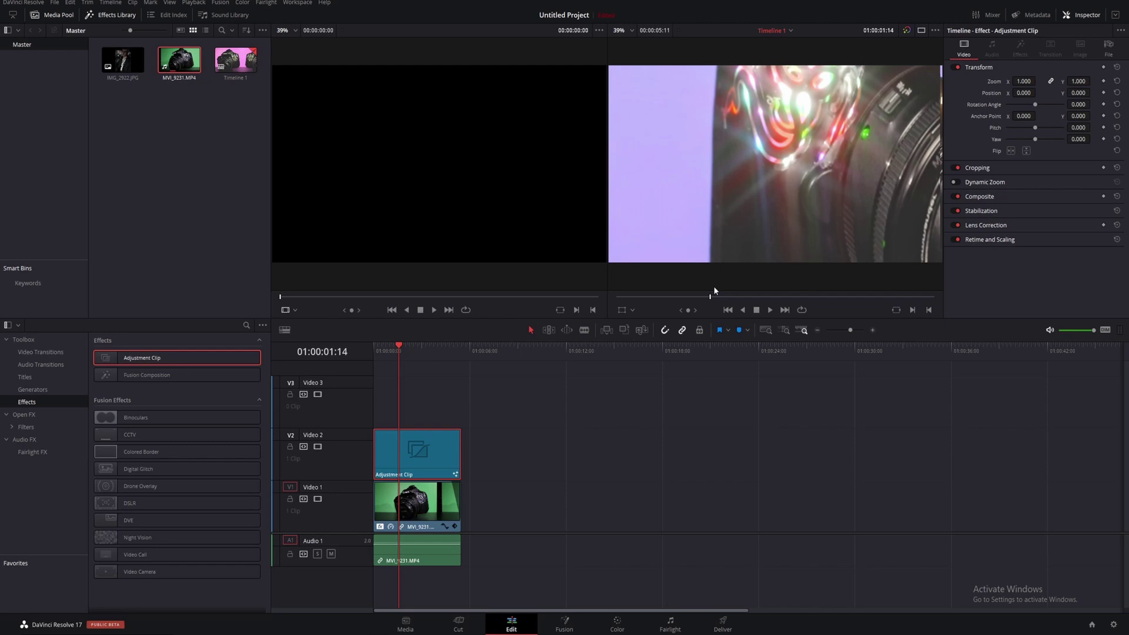